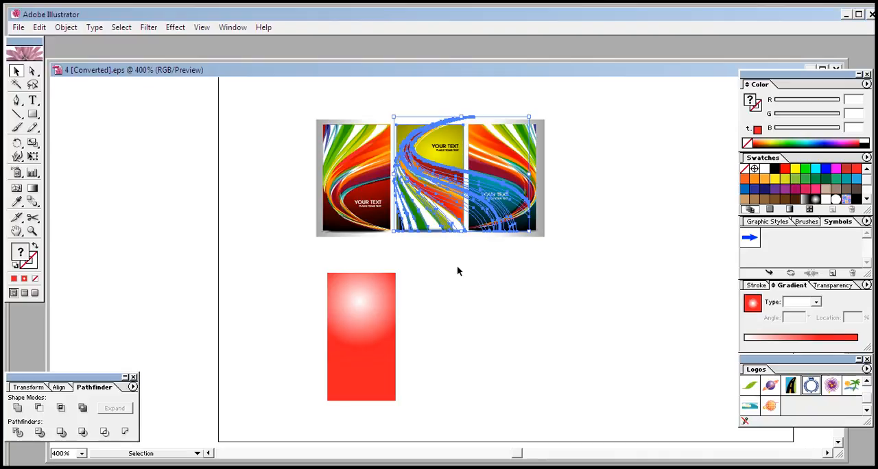
pyautogui.click(457, 269)
pyautogui.click(439, 212)
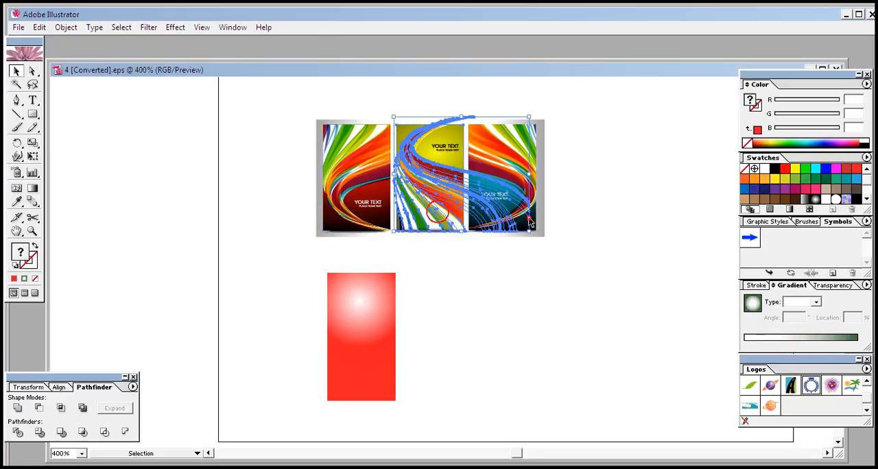
pyautogui.click(515, 286)
pyautogui.click(505, 144)
pyautogui.click(506, 294)
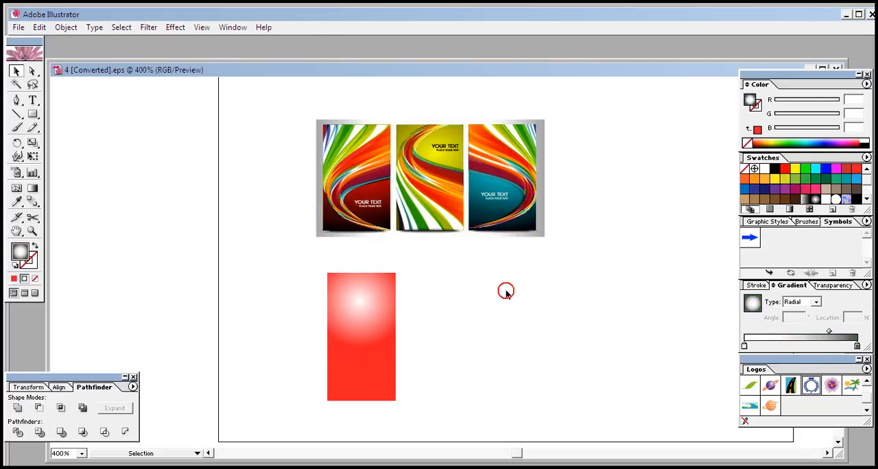
# - Delete the red gradient rectangle and draw a new upright rectangle in its place below the left banner
pyautogui.click(361, 374)
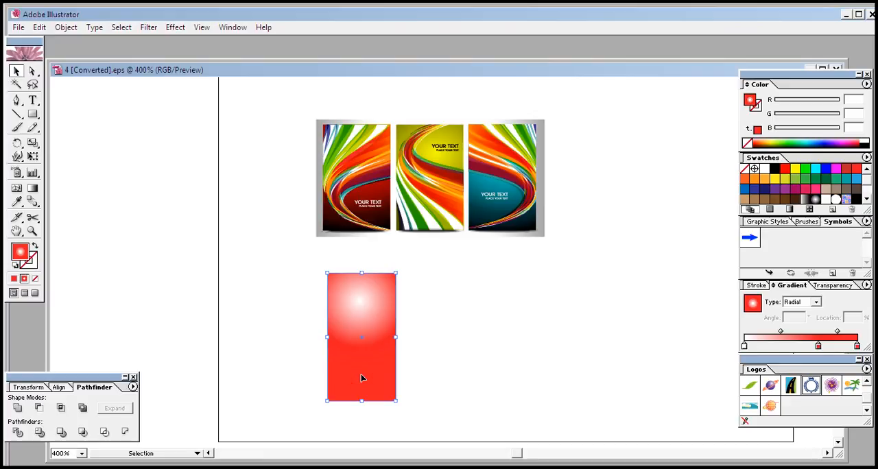
pyautogui.press('Delete')
pyautogui.click(32, 114)
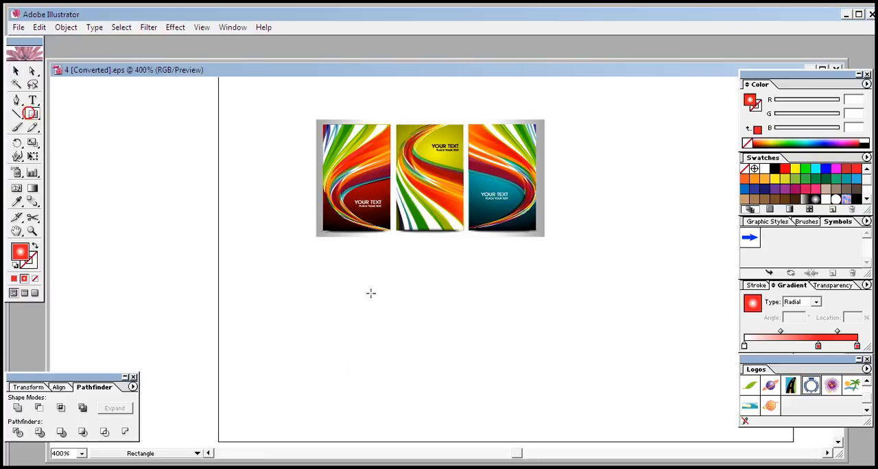
pyautogui.moveTo(324, 255); pyautogui.dragTo(393, 382)
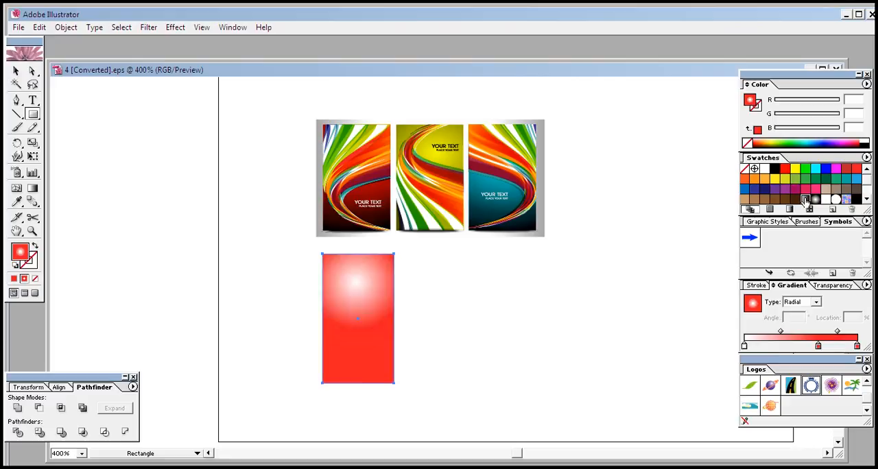
# - Fill the rectangle with a linear gradient from blue (RGB 0, 0, 255) to cyan (RGB 0, 232, 245)
pyautogui.click(804, 199)
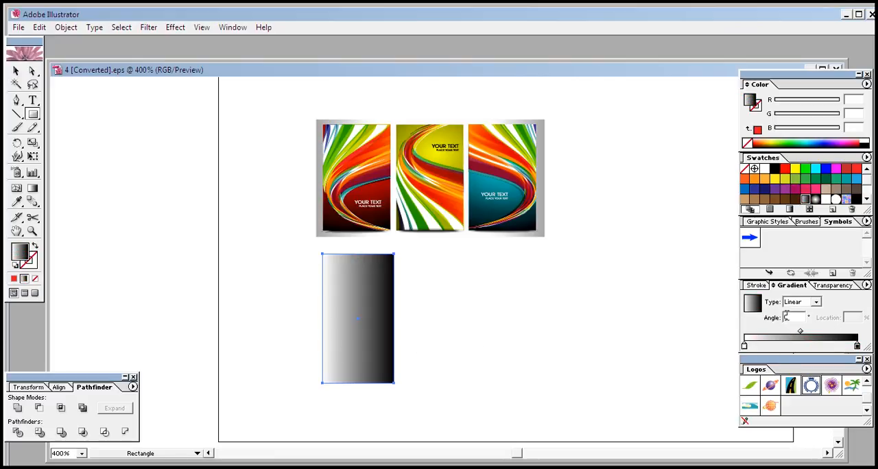
pyautogui.click(745, 347)
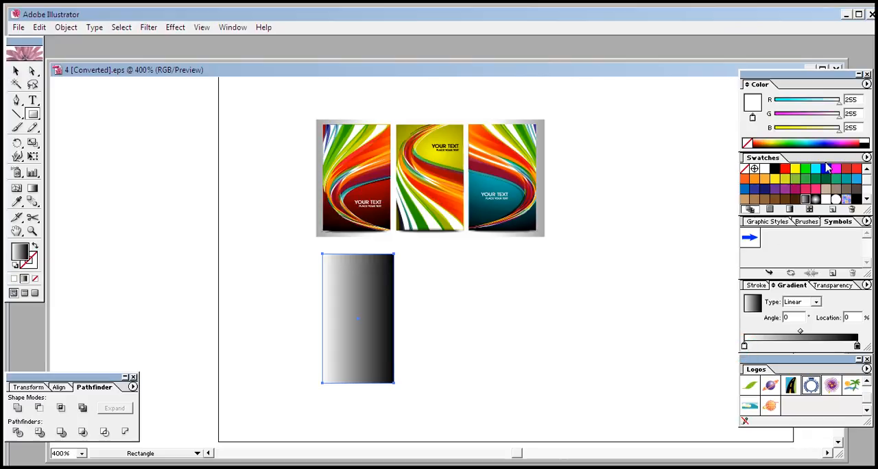
pyautogui.moveTo(761, 352); pyautogui.dragTo(744, 352)
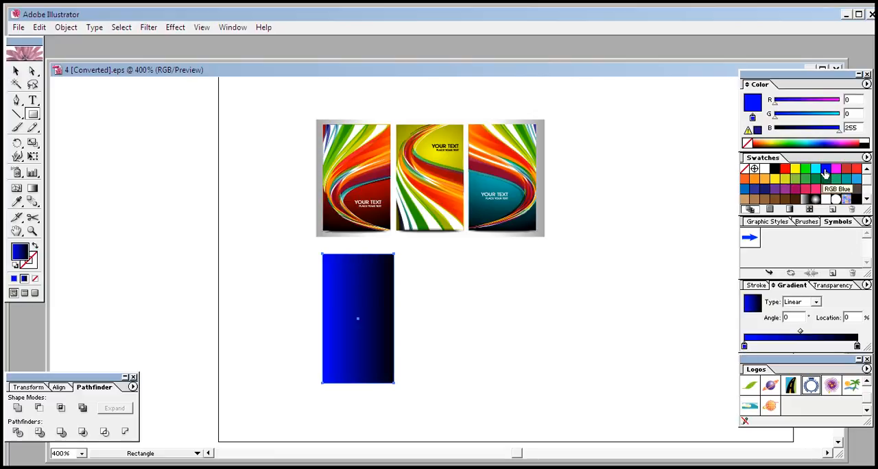
pyautogui.click(856, 347)
pyautogui.click(834, 115)
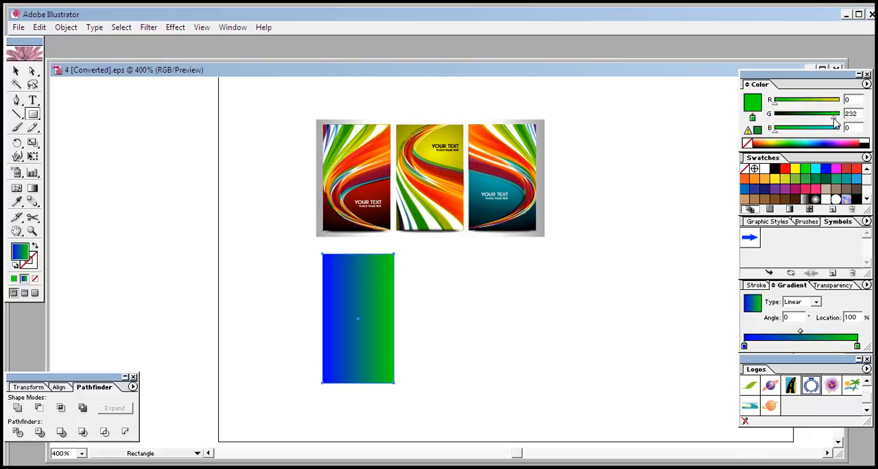
pyautogui.click(836, 129)
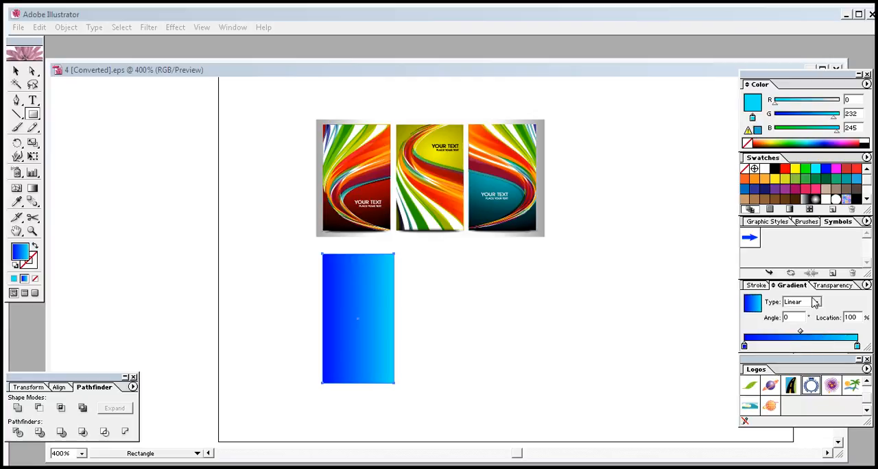
# - Change the rectangle's gradient type to Radial
pyautogui.click(816, 304)
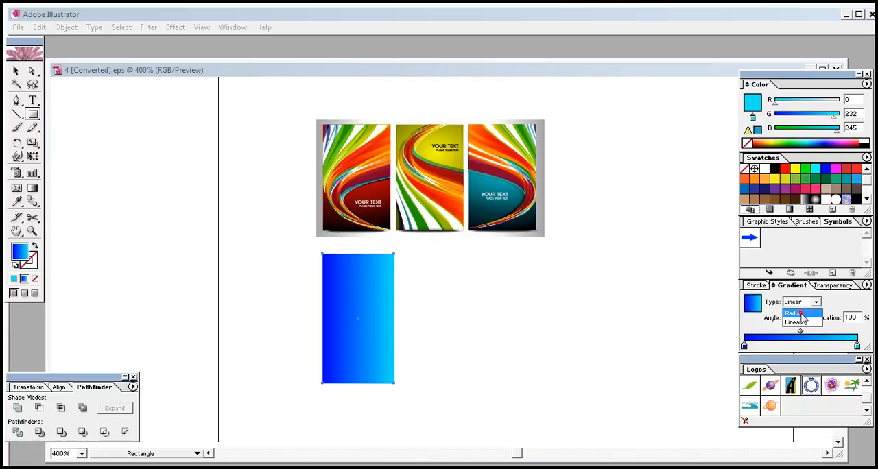
pyautogui.click(796, 319)
pyautogui.moveTo(366, 274); pyautogui.dragTo(325, 409)
pyautogui.hotkey('ctrl', 'z')
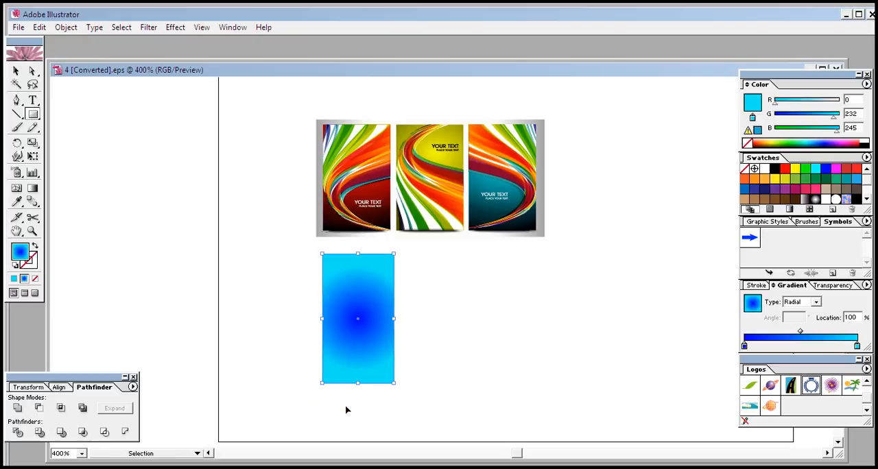
# - Reposition the radial gradient with the Gradient tool so the rectangle shades from lighter blue at its upper edge to deep blue below
pyautogui.click(33, 188)
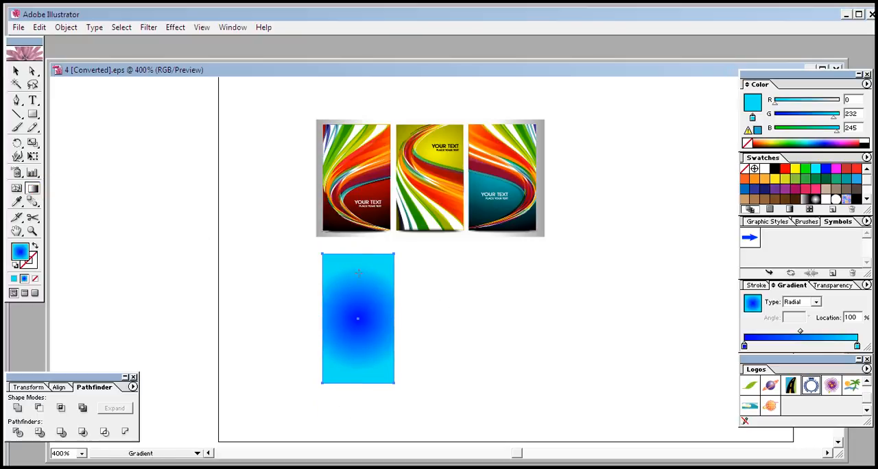
pyautogui.click(374, 274)
pyautogui.moveTo(367, 276); pyautogui.dragTo(309, 418)
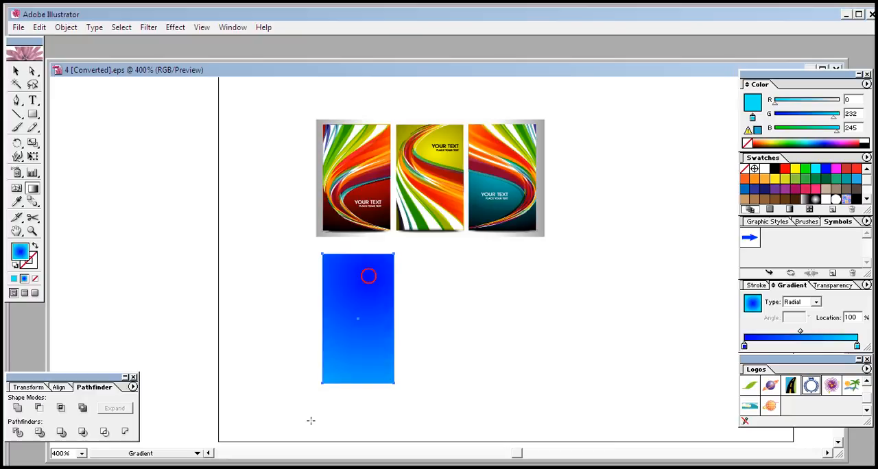
pyautogui.moveTo(365, 280); pyautogui.dragTo(347, 325)
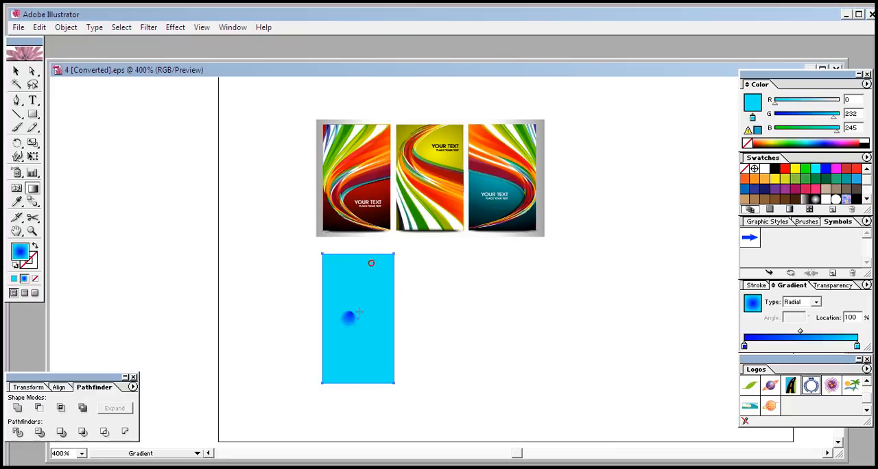
pyautogui.moveTo(371, 264); pyautogui.dragTo(337, 379)
pyautogui.click(383, 256)
pyautogui.click(333, 358)
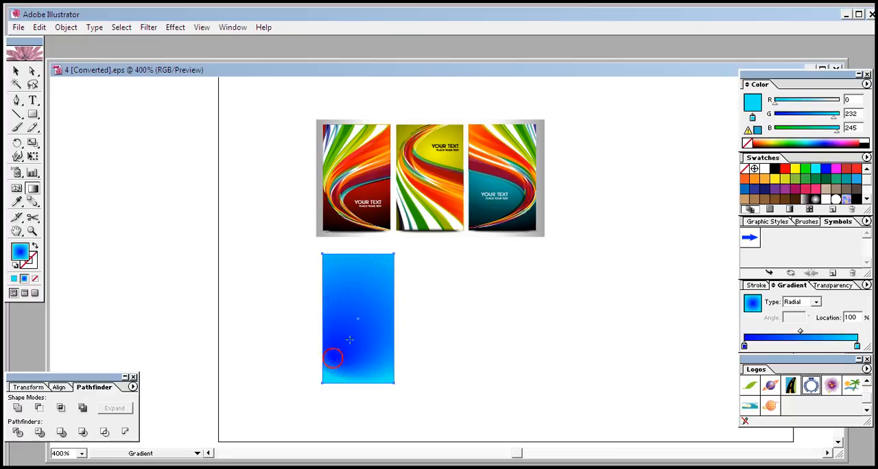
pyautogui.moveTo(361, 272); pyautogui.dragTo(329, 439)
pyautogui.click(368, 290)
pyautogui.click(358, 331)
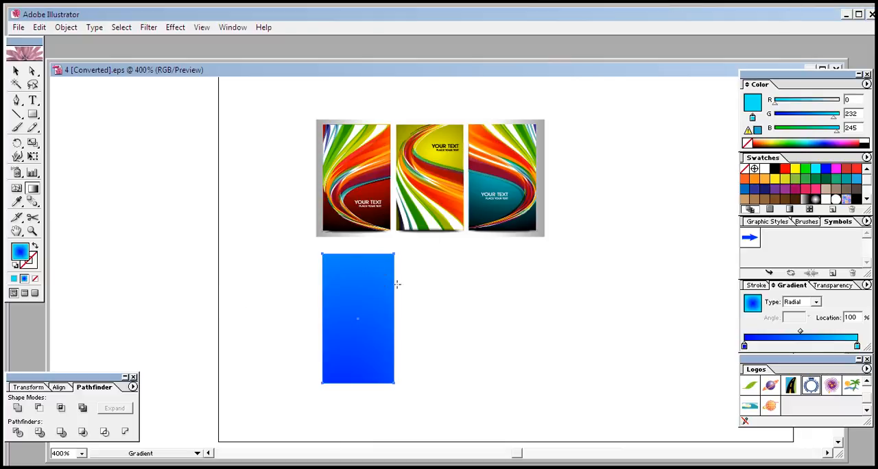
# - Place a copy of the blue gradient rectangle beside the original, leaving a small gap
pyautogui.click(15, 71)
pyautogui.click(393, 299)
pyautogui.click(443, 326)
pyautogui.click(374, 350)
pyautogui.click(466, 357)
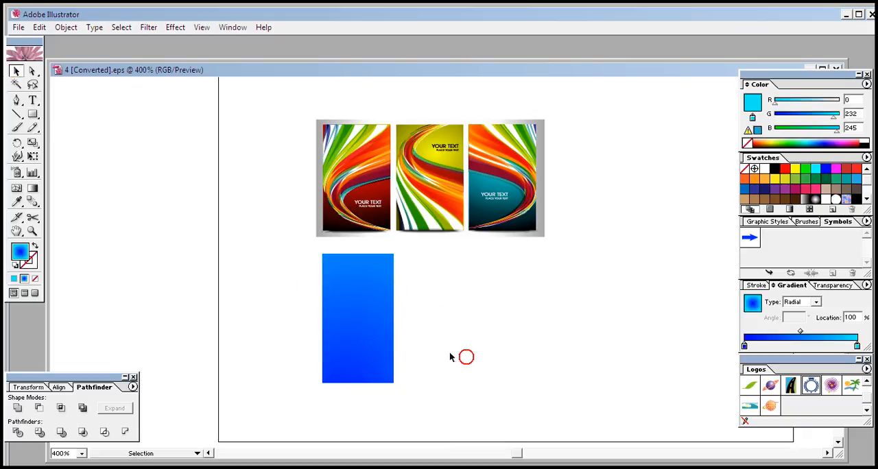
pyautogui.click(368, 351)
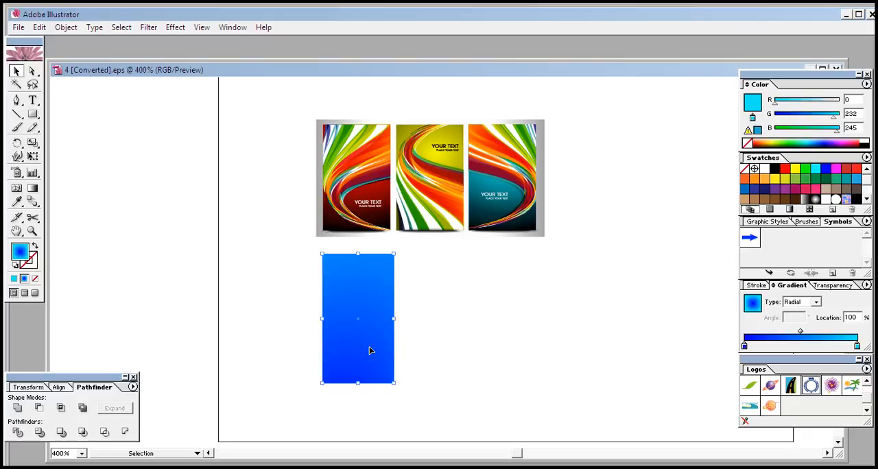
pyautogui.click(403, 351)
pyautogui.moveTo(376, 352); pyautogui.dragTo(460, 351)
pyautogui.click(567, 349)
pyautogui.click(463, 353)
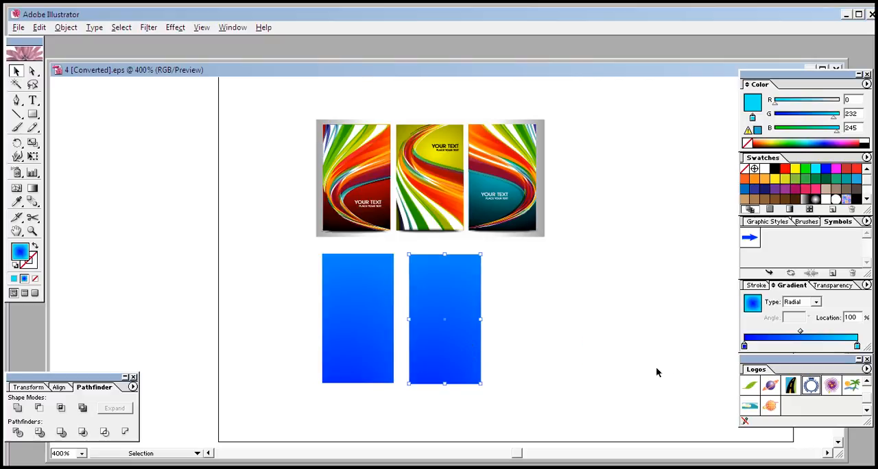
# - Fill the copy with the white-to-black radial gradient and redirect it so the highlight sits in the rectangle's upper part
pyautogui.click(815, 199)
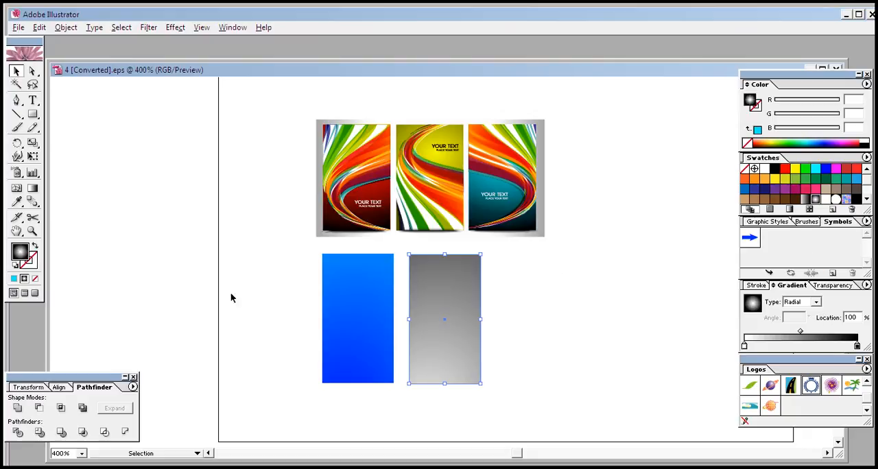
pyautogui.click(32, 187)
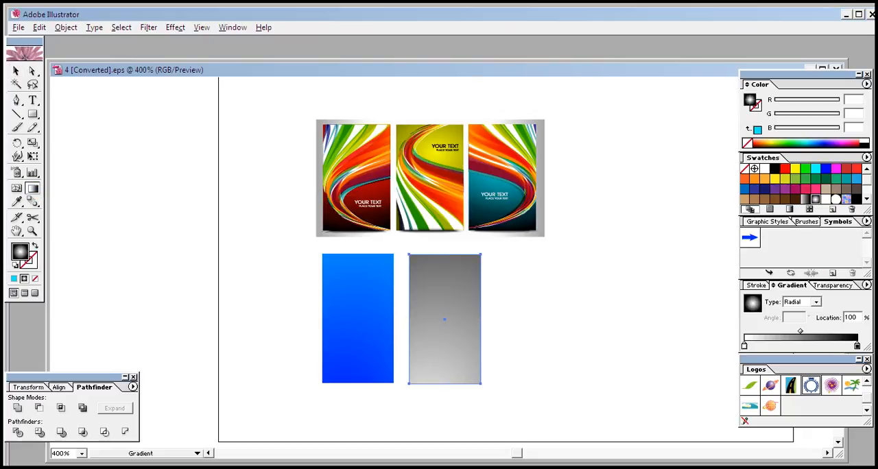
pyautogui.moveTo(460, 272); pyautogui.dragTo(426, 361)
pyautogui.click(444, 330)
pyautogui.moveTo(452, 296); pyautogui.dragTo(426, 410)
pyautogui.moveTo(425, 411); pyautogui.dragTo(433, 347)
pyautogui.moveTo(448, 289); pyautogui.dragTo(422, 431)
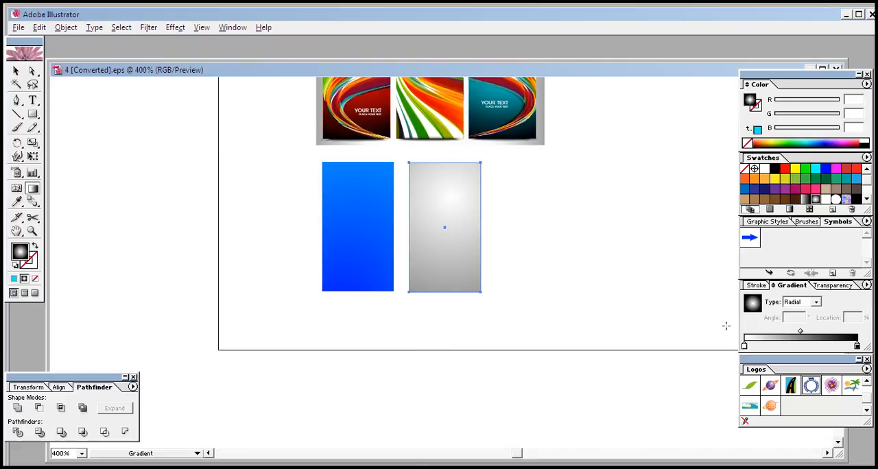
# - Show the transparency settings and nudge the grey rectangle until it exactly covers the blue one
pyautogui.click(839, 285)
pyautogui.click(16, 70)
pyautogui.click(456, 249)
pyautogui.press('Left')
pyautogui.press('Left')
pyautogui.press('Left')
pyautogui.press('Left')
pyautogui.press('Left')
pyautogui.press('Left')
pyautogui.press('Left')
pyautogui.press('Left')
pyautogui.press('Left')
pyautogui.press('Left')
pyautogui.press('Left')
pyautogui.press('Left')
pyautogui.press('Left')
pyautogui.press('Left')
pyautogui.press('Left')
pyautogui.press('Left')
pyautogui.press('Left')
pyautogui.press('Left')
pyautogui.press('Left')
pyautogui.press('Left')
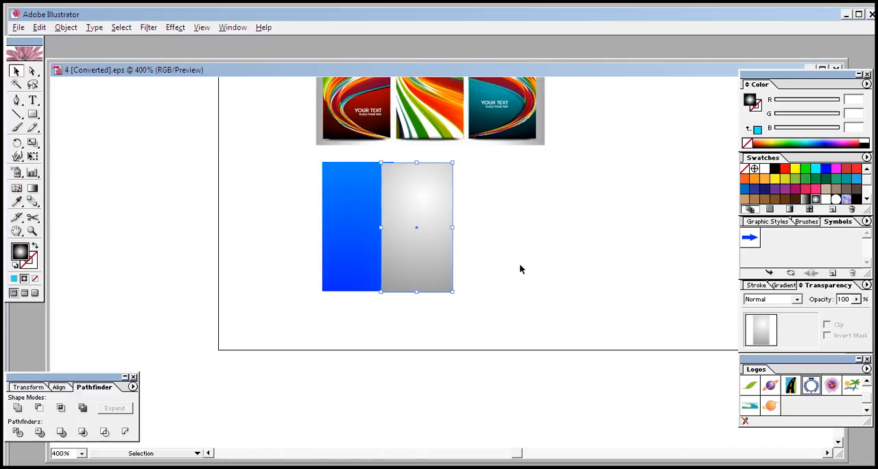
pyautogui.press('Left')
pyautogui.press('Left')
pyautogui.press('Left')
pyautogui.press('Left')
pyautogui.press('Left')
pyautogui.press('Up')
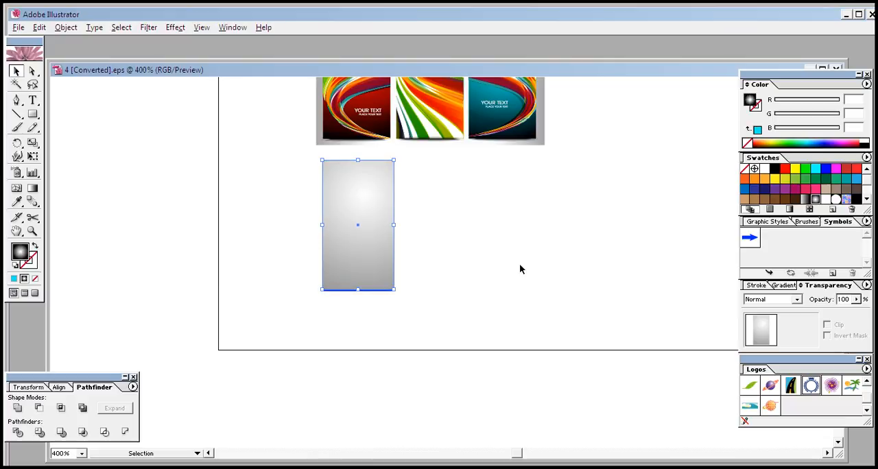
pyautogui.press('Down')
pyautogui.click(494, 268)
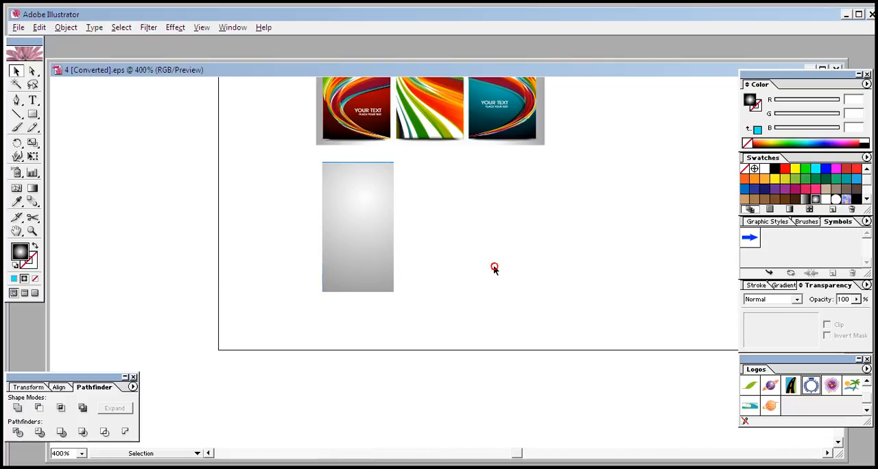
# - Send the grey rectangle to the back, behind the blue rectangle
pyautogui.rightClick(355, 247)
pyautogui.moveTo(426, 381)
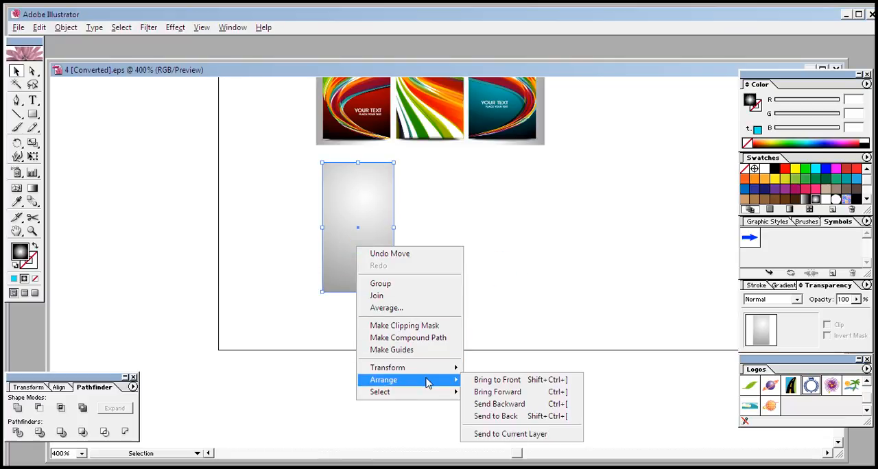
pyautogui.click(505, 416)
pyautogui.click(493, 253)
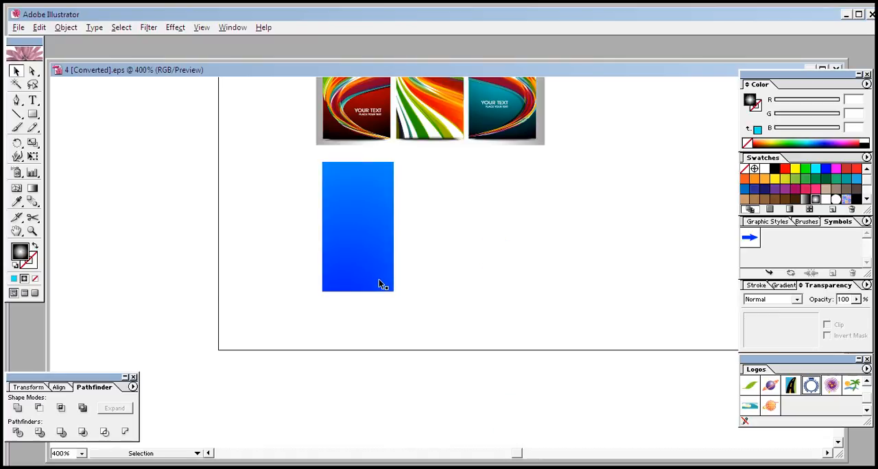
pyautogui.click(379, 280)
pyautogui.click(480, 277)
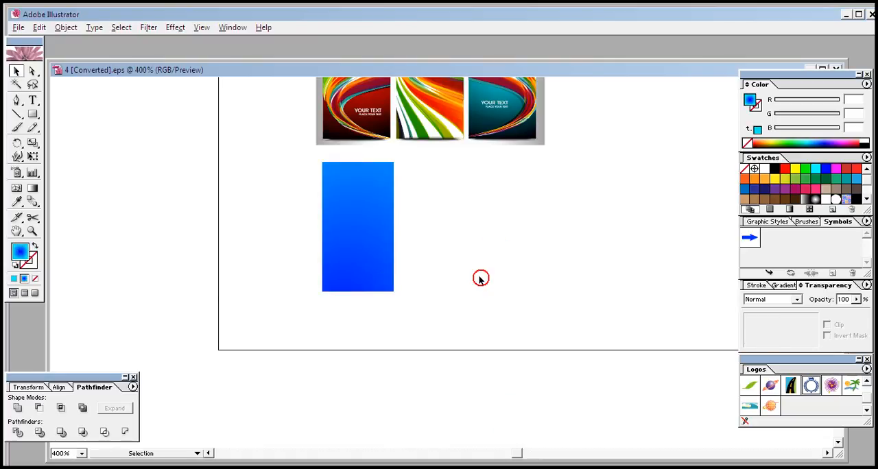
pyautogui.click(340, 273)
pyautogui.click(432, 261)
pyautogui.moveTo(431, 245); pyautogui.dragTo(374, 313)
pyautogui.moveTo(431, 177); pyautogui.dragTo(338, 319)
pyautogui.moveTo(409, 161); pyautogui.dragTo(299, 303)
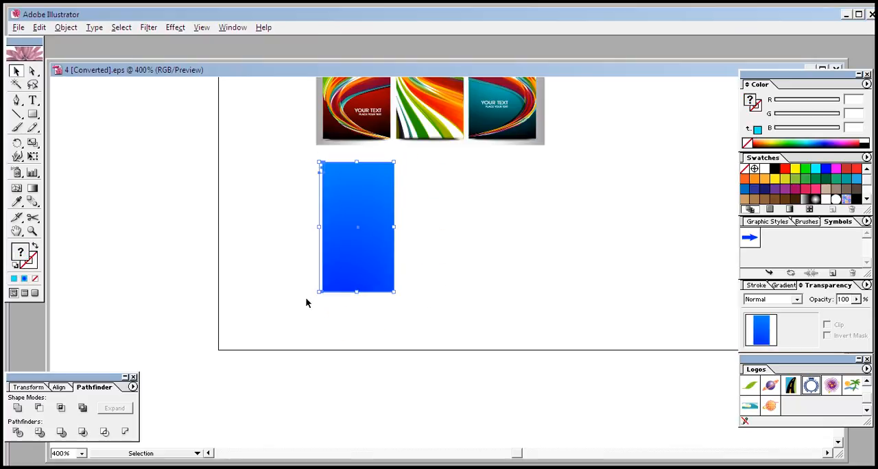
pyautogui.click(470, 255)
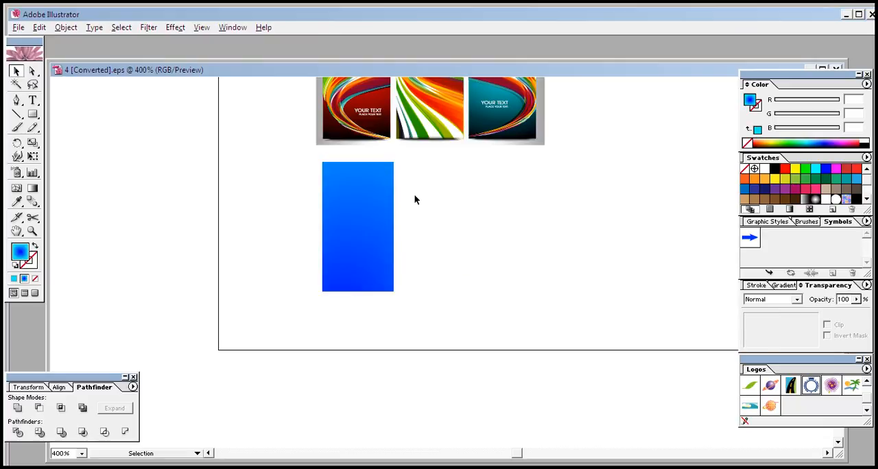
pyautogui.moveTo(431, 194); pyautogui.dragTo(414, 287)
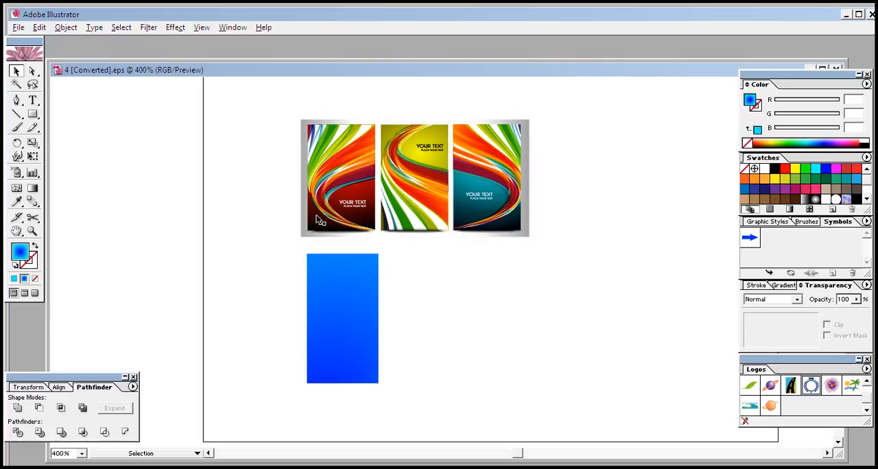
# - Select the stacked rectangles and apply the gradient fill and Color Burn blending sampled from the left banner with the Eyedropper
pyautogui.click(308, 312)
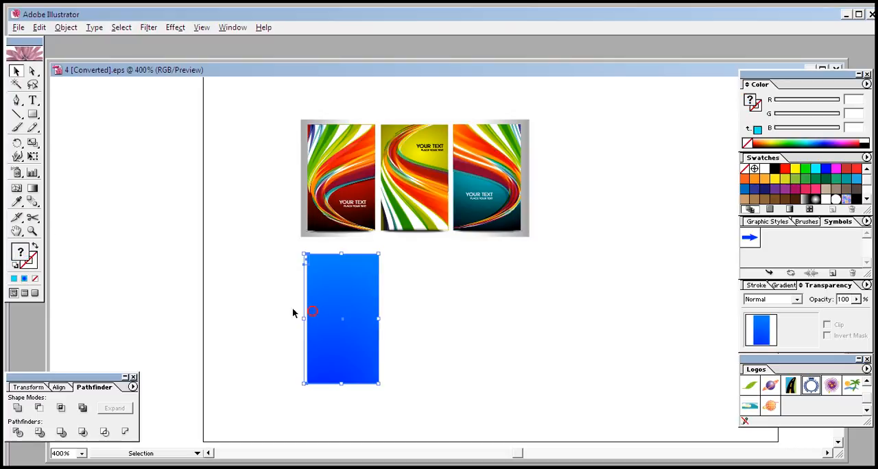
pyautogui.click(17, 203)
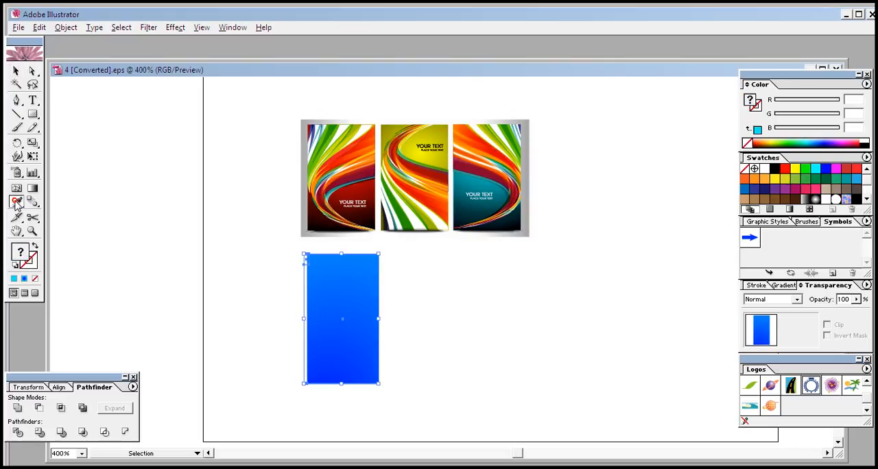
pyautogui.click(319, 204)
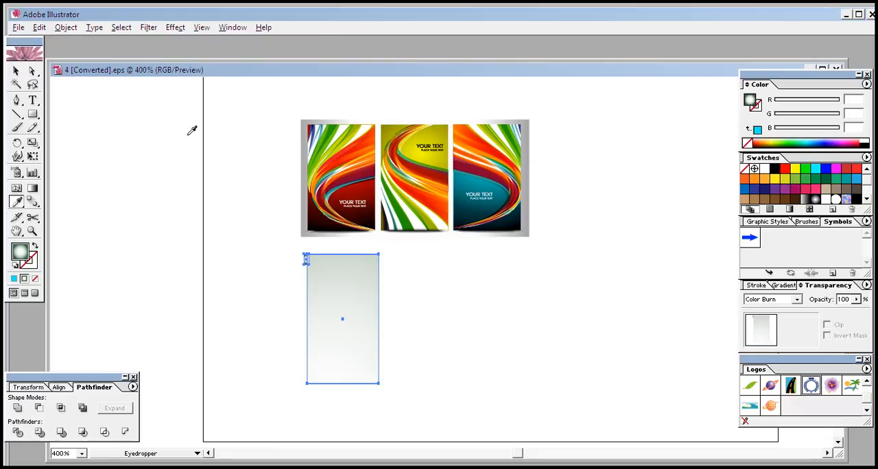
# - Undo the Eyedropper fill on the stacked rectangles and delete the stray tiny object at the blue rectangle's upper-left corner
pyautogui.hotkey('ctrl', 'z')
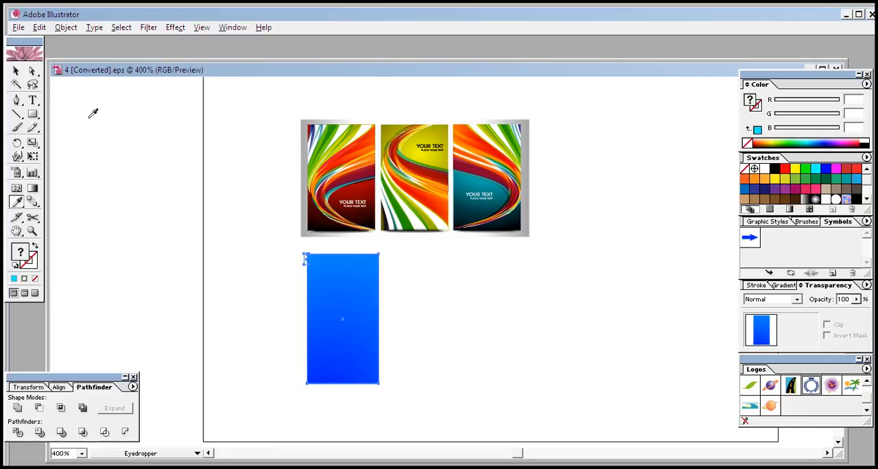
pyautogui.click(17, 70)
pyautogui.click(454, 314)
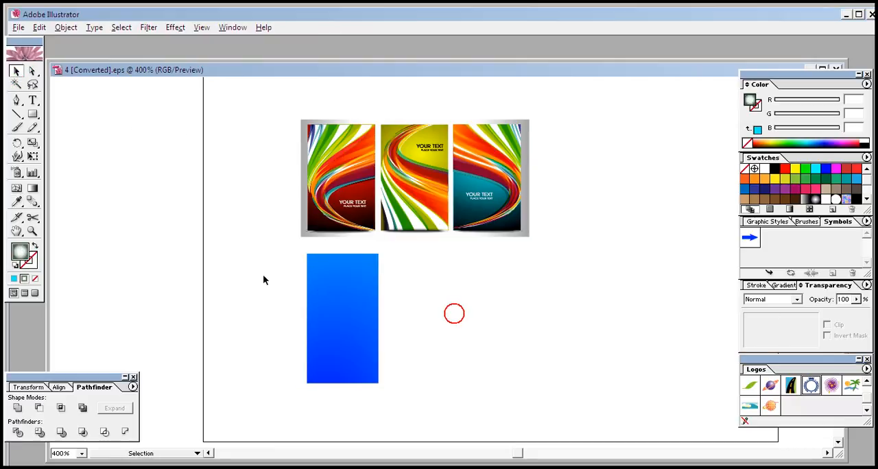
pyautogui.click(307, 259)
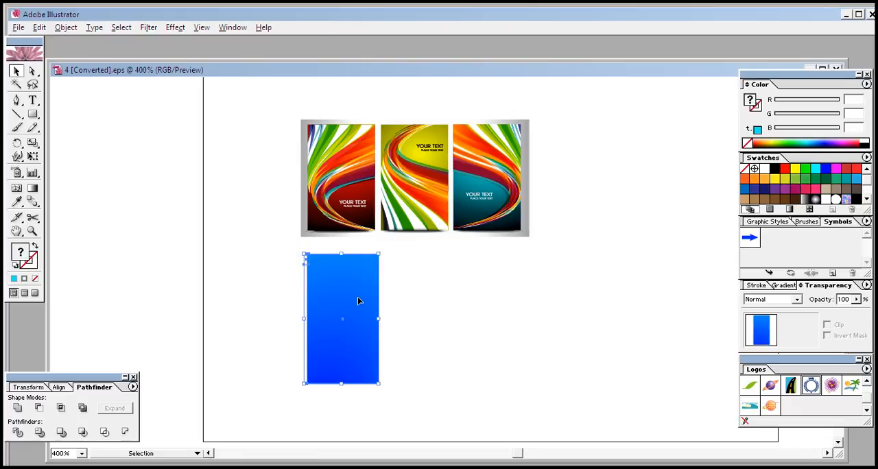
pyautogui.click(428, 337)
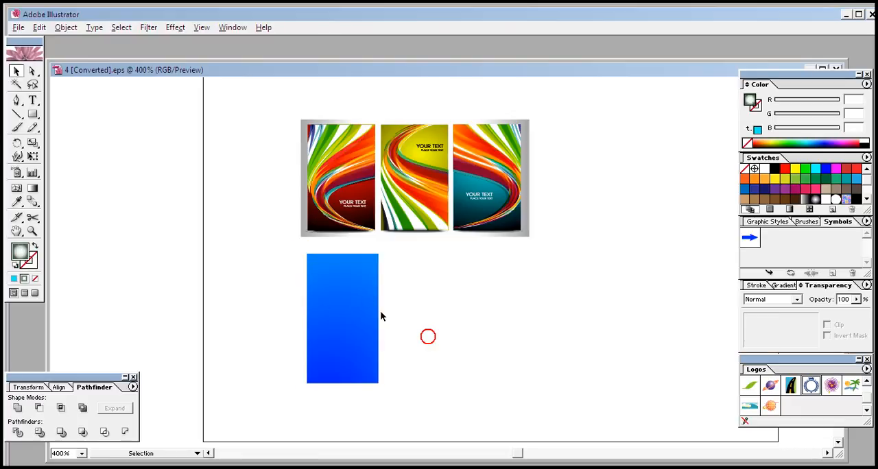
pyautogui.click(307, 259)
pyautogui.press('Delete')
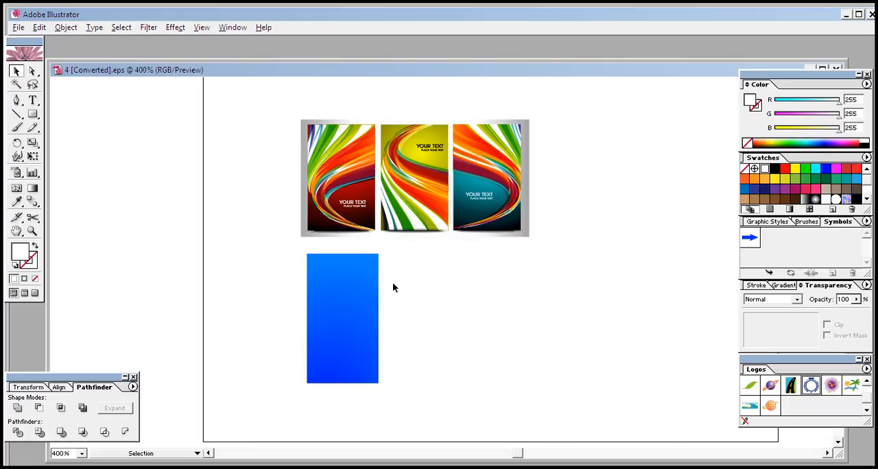
pyautogui.moveTo(400, 251); pyautogui.dragTo(298, 405)
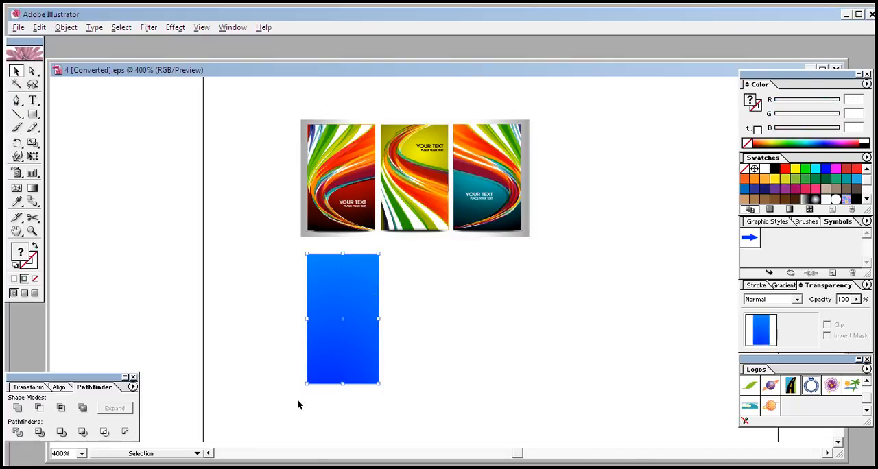
pyautogui.click(428, 340)
pyautogui.click(368, 348)
pyautogui.click(443, 333)
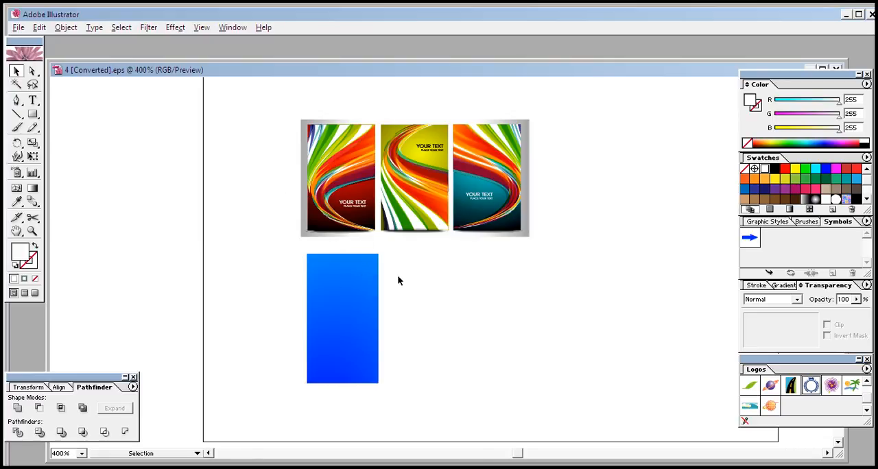
# - Draw a curved path with the Pen tool along the swoosh of the middle banner, from its top edge to its right side
pyautogui.click(16, 100)
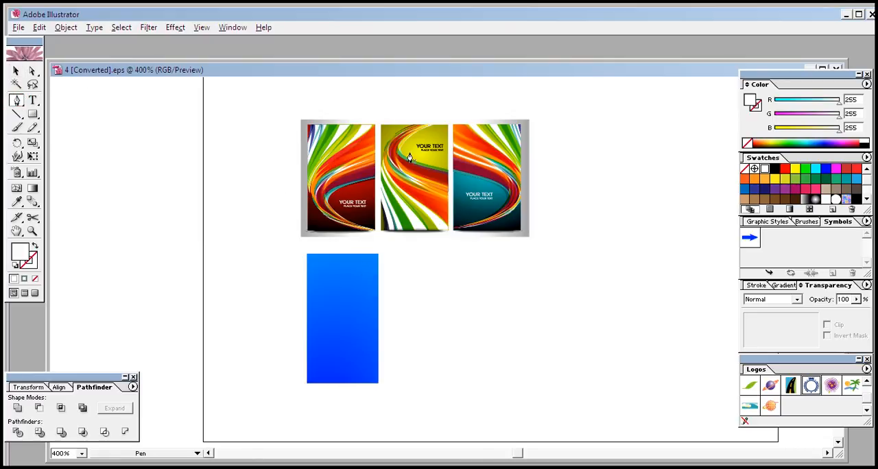
pyautogui.click(423, 123)
pyautogui.moveTo(448, 205); pyautogui.dragTo(550, 257)
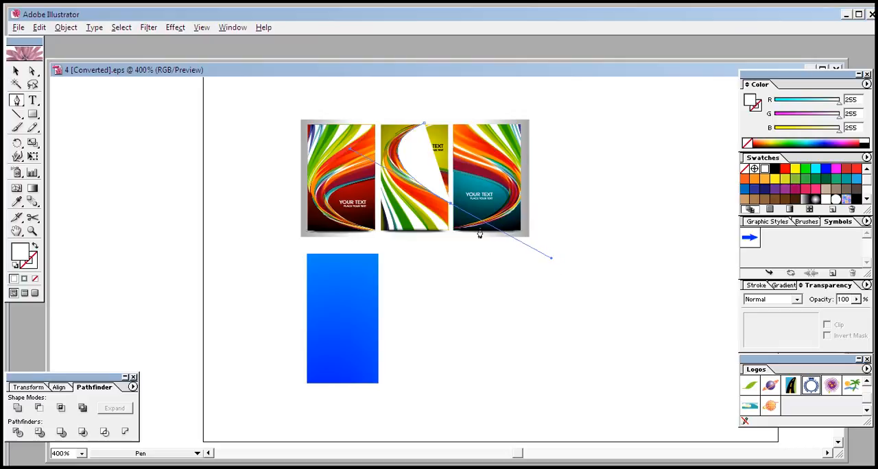
pyautogui.click(450, 209)
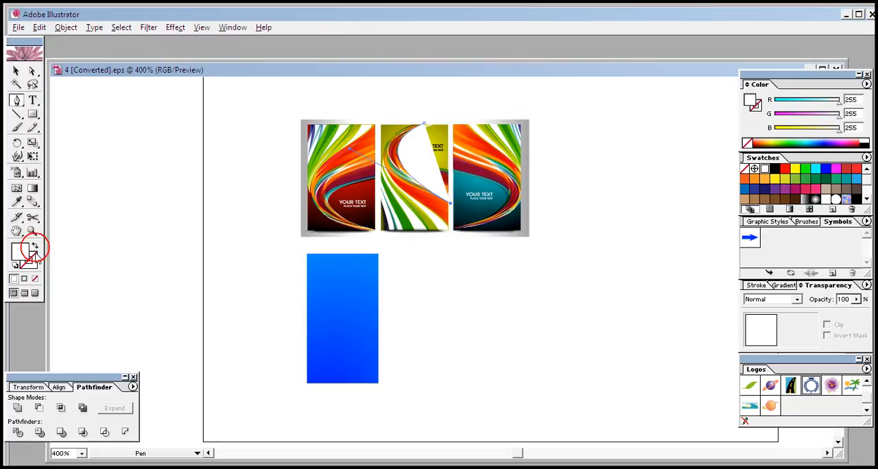
pyautogui.doubleClick(30, 261)
pyautogui.click(446, 167)
pyautogui.click(577, 170)
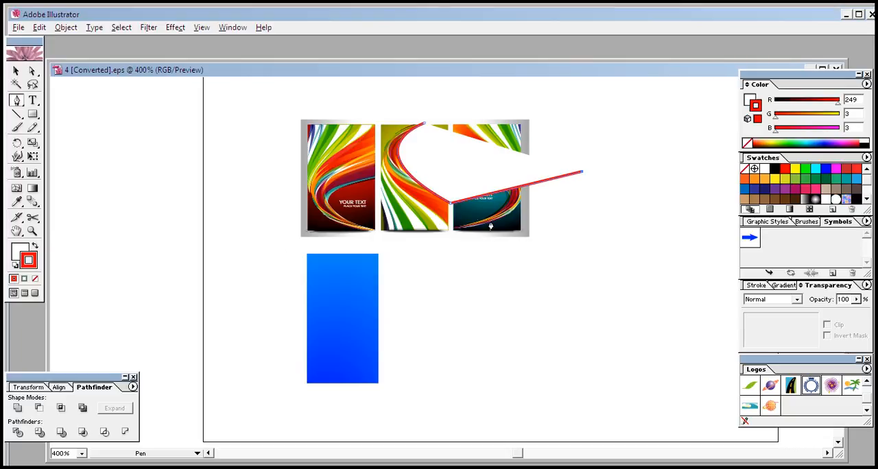
pyautogui.click(450, 204)
pyautogui.hotkey('ctrl', 'z')
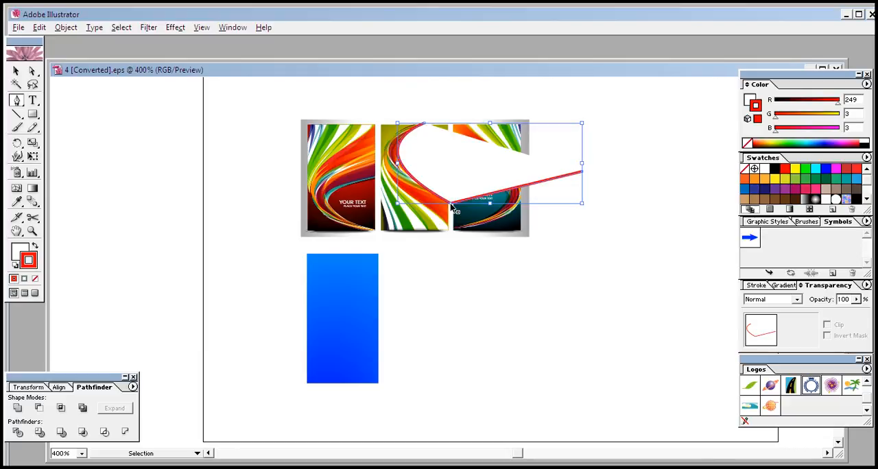
pyautogui.hotkey('ctrl', 'z')
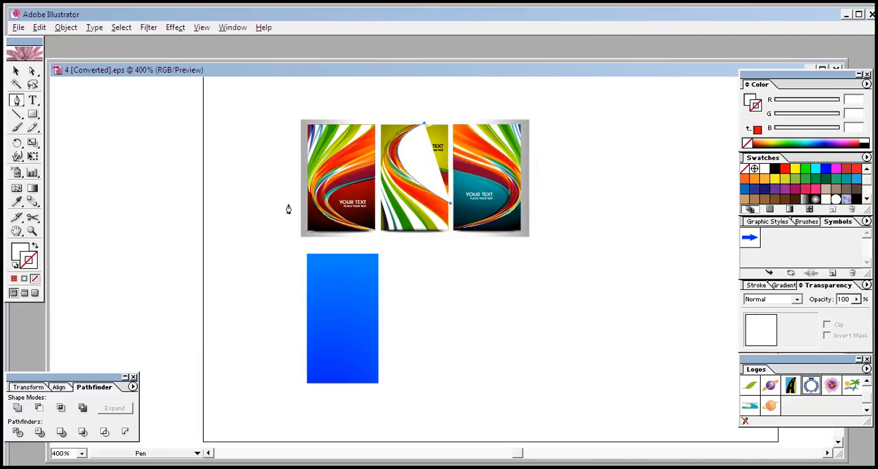
# - Give the curved path a red F90303 stroke and remove its fill
pyautogui.doubleClick(29, 259)
pyautogui.click(445, 168)
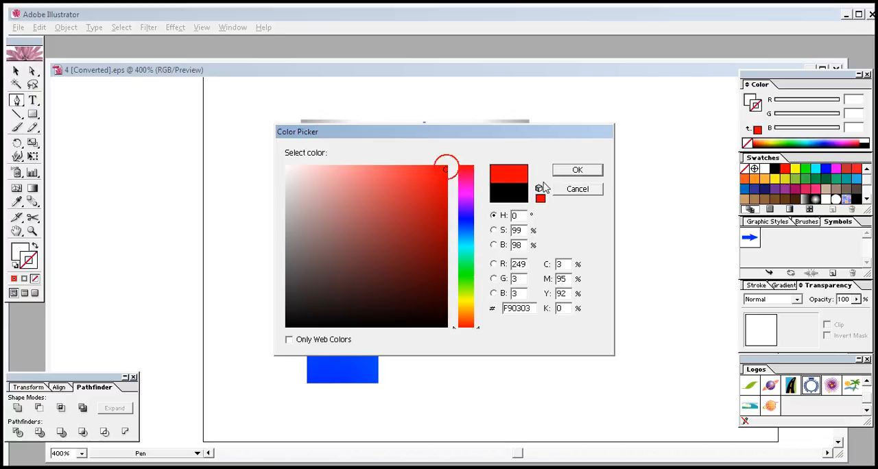
pyautogui.click(557, 170)
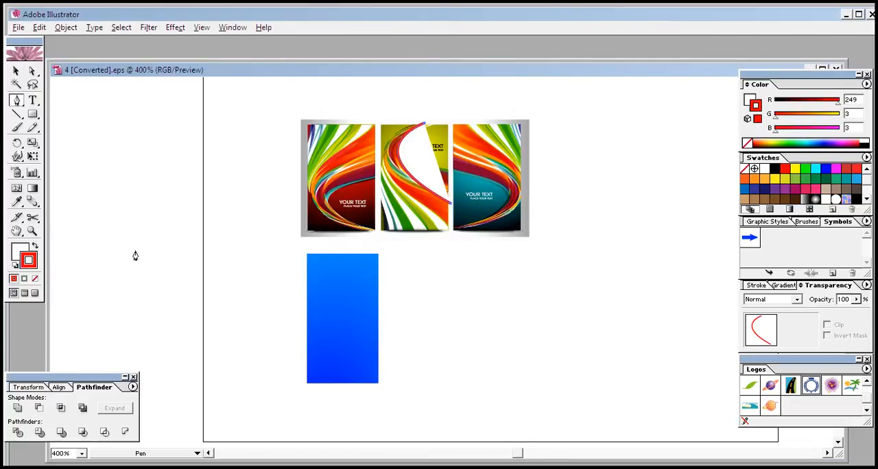
pyautogui.click(20, 251)
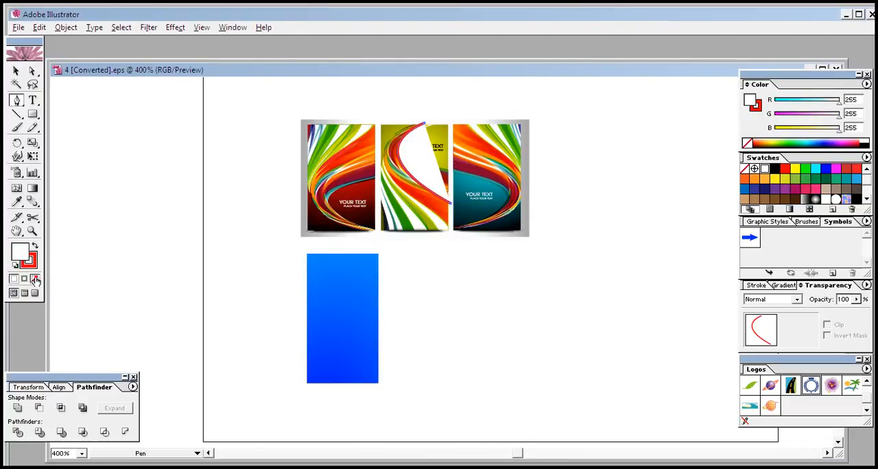
pyautogui.click(35, 278)
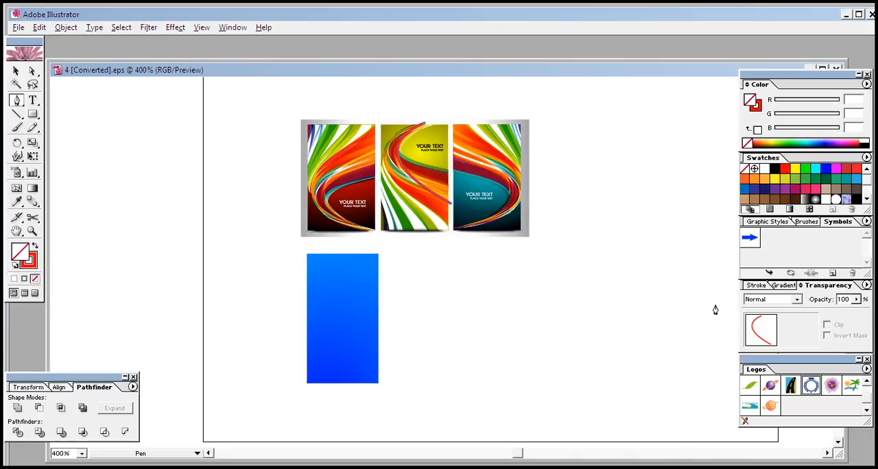
# - Set the curved path's stroke weight to 3 pt
pyautogui.click(754, 285)
pyautogui.click(779, 295)
pyautogui.click(781, 297)
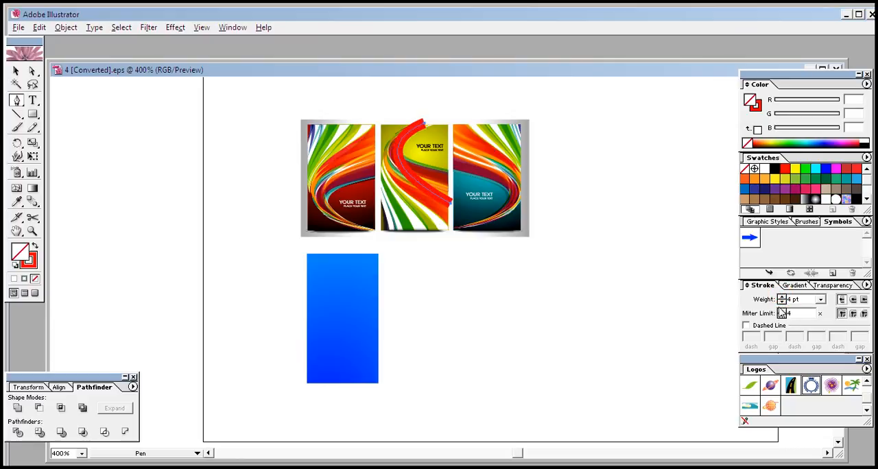
pyautogui.click(781, 302)
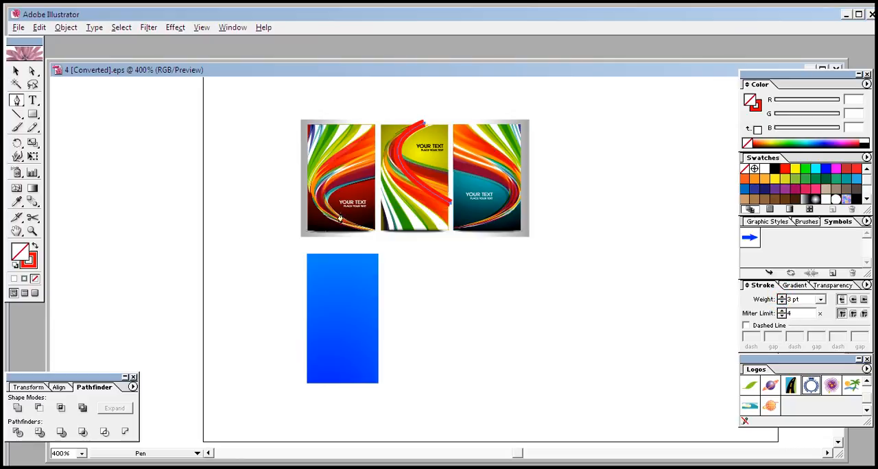
# - Expand only the stroke of the curved path into a filled shape, leaving the Fill option off, and deselect it
pyautogui.click(65, 27)
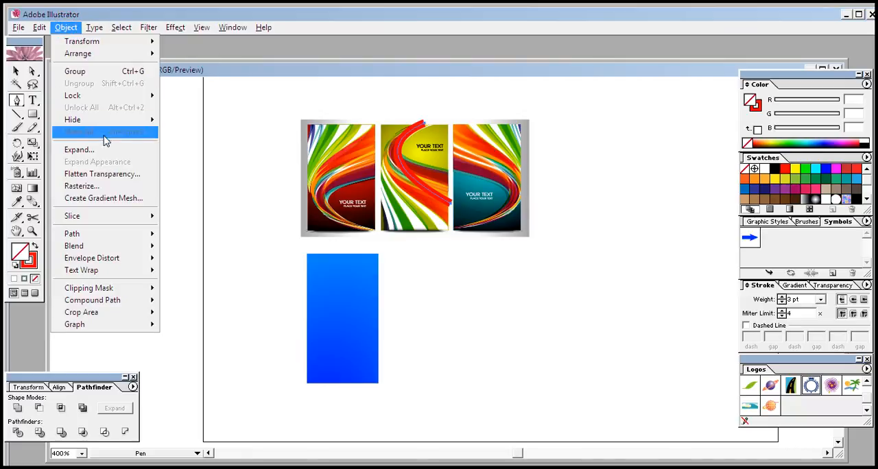
pyautogui.click(98, 150)
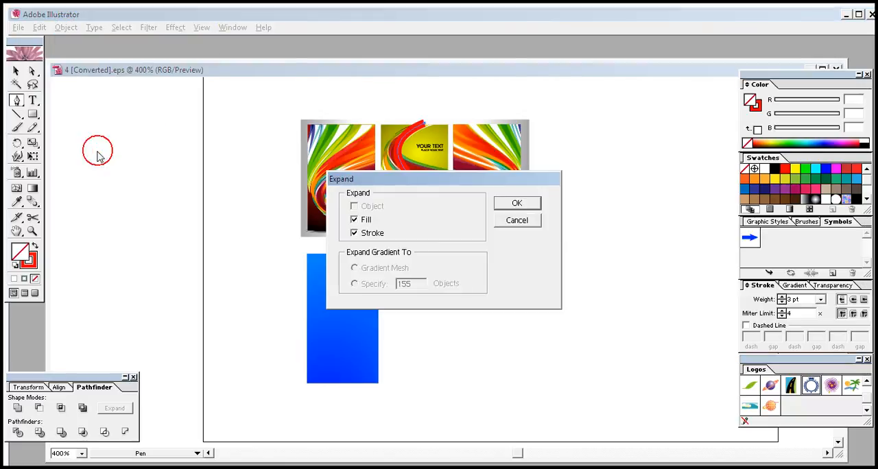
pyautogui.click(364, 220)
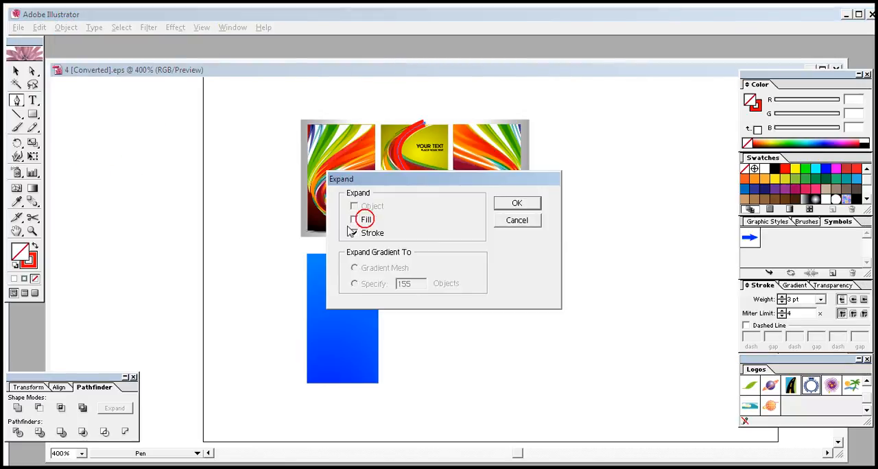
pyautogui.click(526, 205)
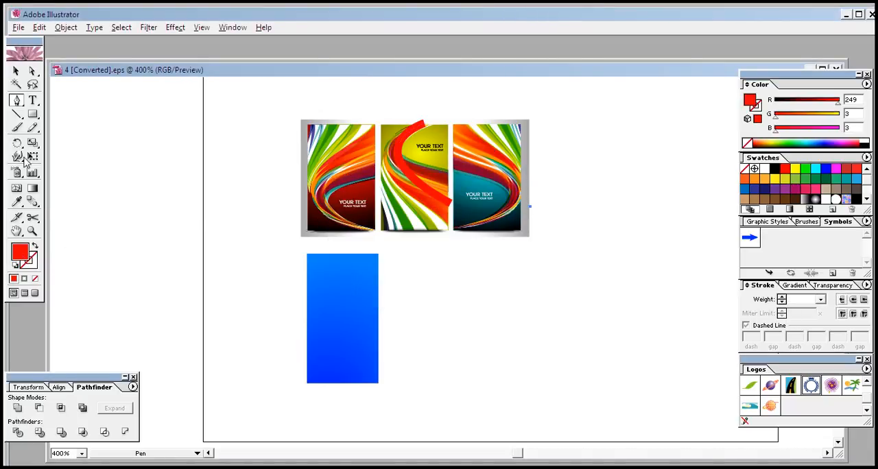
pyautogui.click(17, 71)
pyautogui.click(490, 298)
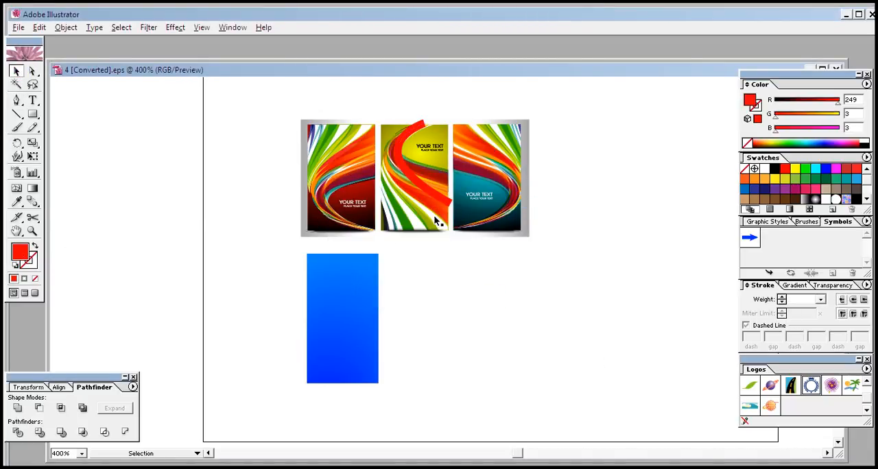
# - Move the red curve beside the blue rectangle and place a slightly offset duplicate overlapping it
pyautogui.click(431, 196)
pyautogui.moveTo(451, 208); pyautogui.dragTo(441, 215)
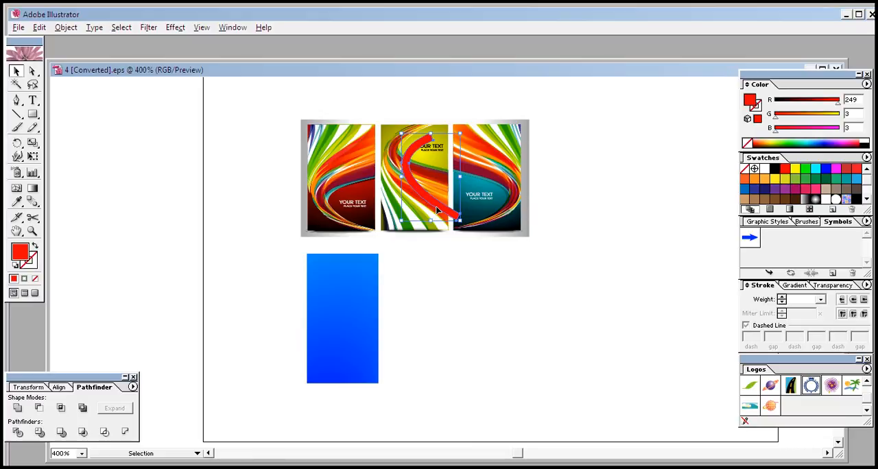
pyautogui.moveTo(437, 210); pyautogui.dragTo(434, 352)
pyautogui.click(431, 356)
pyautogui.click(489, 313)
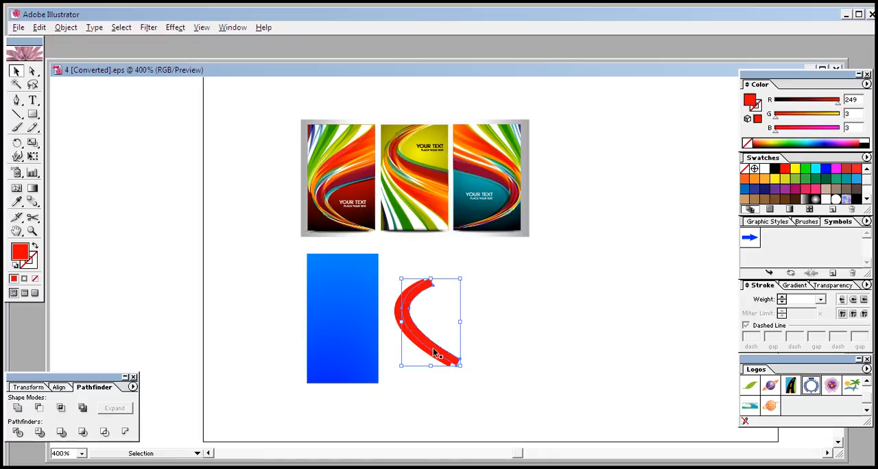
pyautogui.press('Up')
pyautogui.click(505, 301)
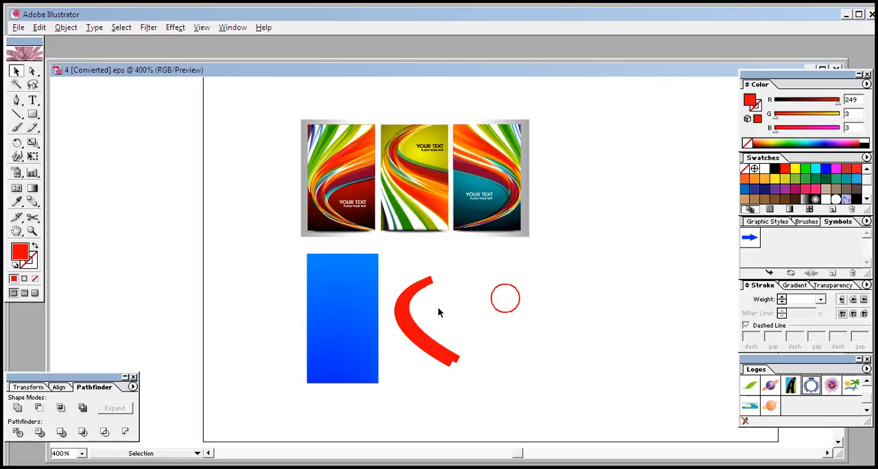
# - Divide the two overlapping red curves with Pathfinder and ungroup the resulting pieces
pyautogui.click(470, 270)
pyautogui.moveTo(451, 289); pyautogui.dragTo(412, 356)
pyautogui.click(413, 357)
pyautogui.moveTo(480, 313); pyautogui.dragTo(420, 371)
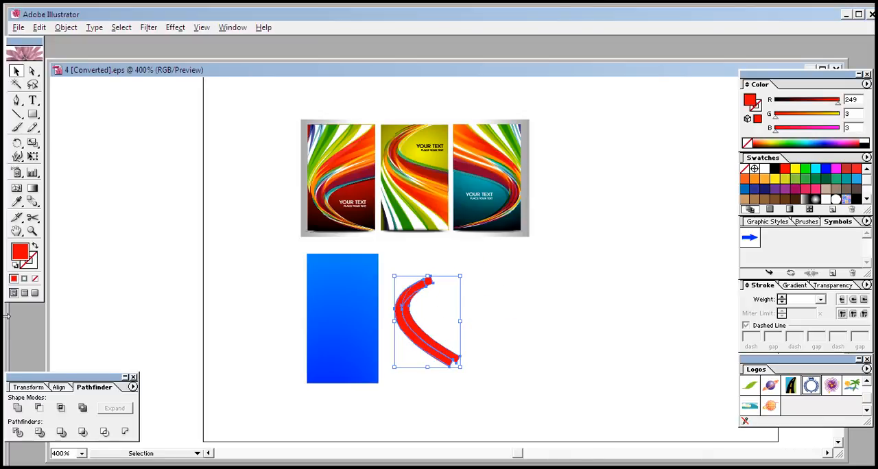
pyautogui.click(18, 432)
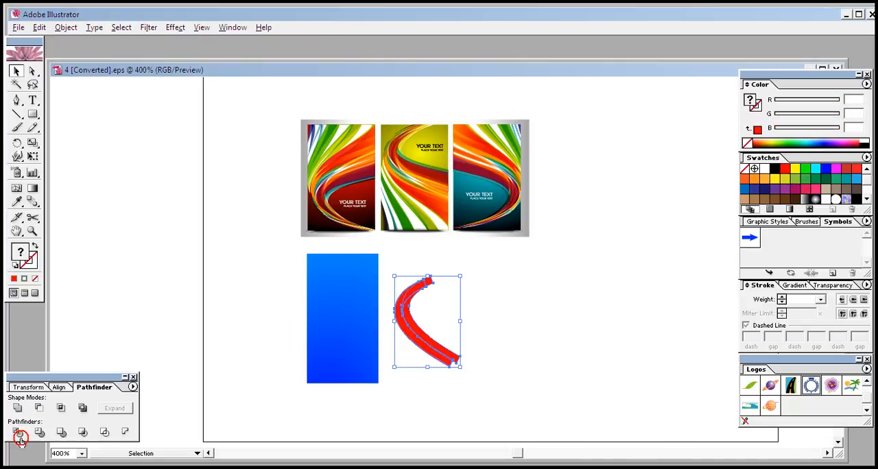
pyautogui.rightClick(412, 326)
pyautogui.click(441, 359)
pyautogui.click(506, 313)
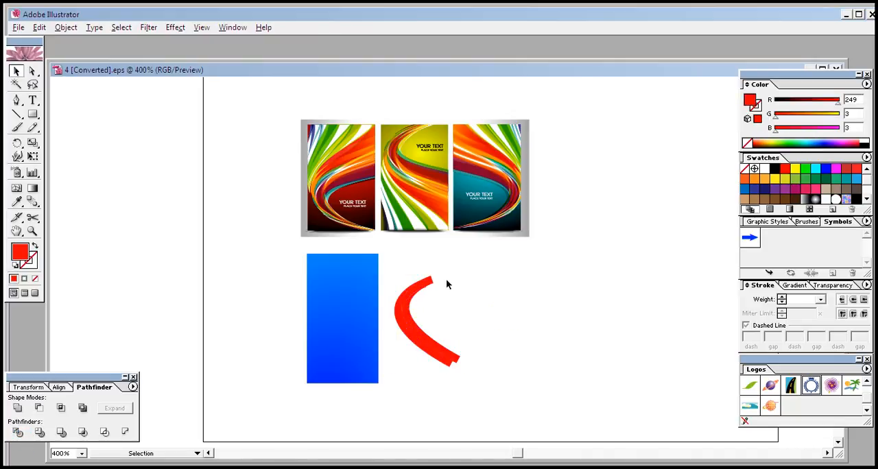
# - Delete the surplus pieces at the upper end and along the right side of the divided curve
pyautogui.click(430, 284)
pyautogui.press('Delete')
pyautogui.click(424, 281)
pyautogui.click(424, 284)
pyautogui.press('Delete')
pyautogui.click(436, 289)
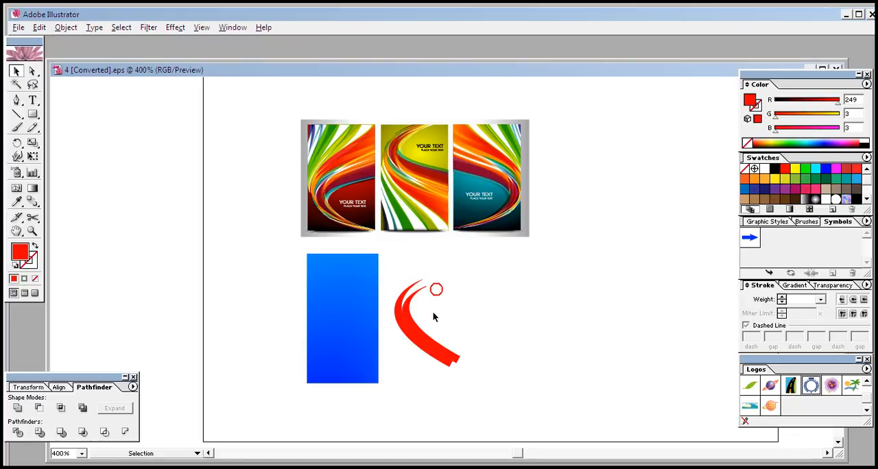
pyautogui.click(447, 354)
pyautogui.press('Delete')
pyautogui.click(479, 350)
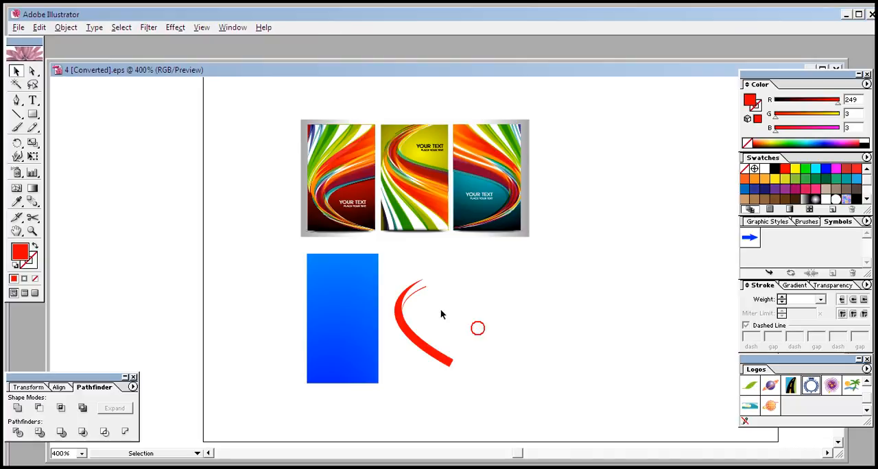
# - Remove the remaining thin sliver inside the upper bend of the red curve
pyautogui.click(412, 294)
pyautogui.click(424, 287)
pyautogui.click(428, 355)
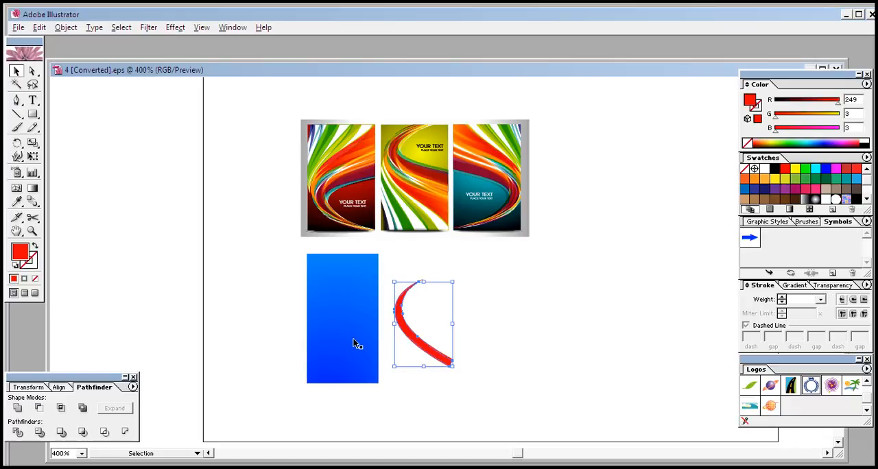
pyautogui.click(510, 325)
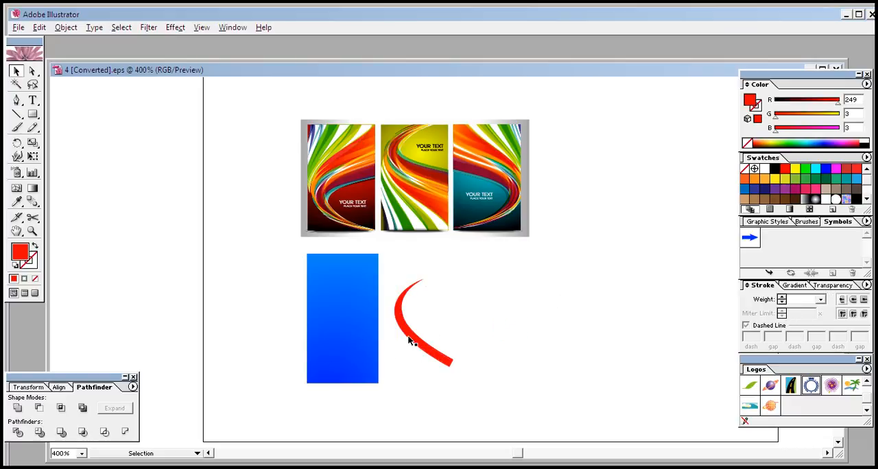
# - Separate the tapered red swoosh and the short lower sliver from the leftover outline pieces by moving them apart
pyautogui.moveTo(408, 337); pyautogui.dragTo(413, 338)
pyautogui.click(530, 337)
pyautogui.moveTo(431, 350); pyautogui.dragTo(519, 348)
pyautogui.click(591, 326)
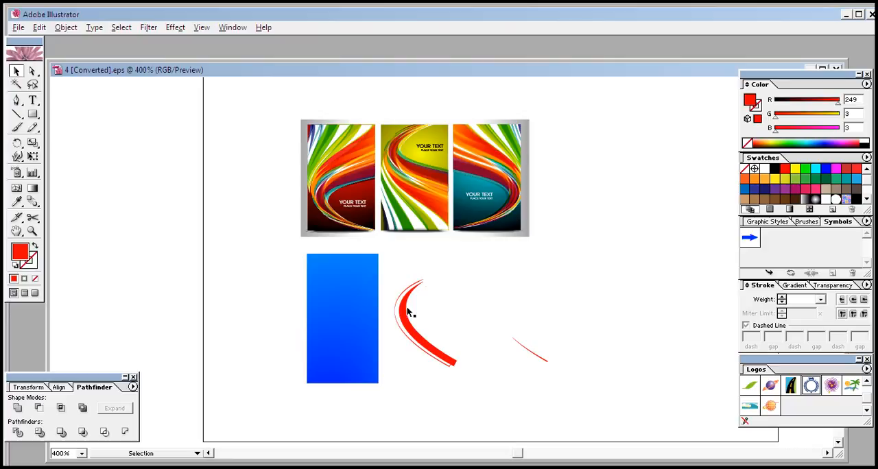
pyautogui.moveTo(409, 313); pyautogui.dragTo(445, 317)
pyautogui.click(535, 290)
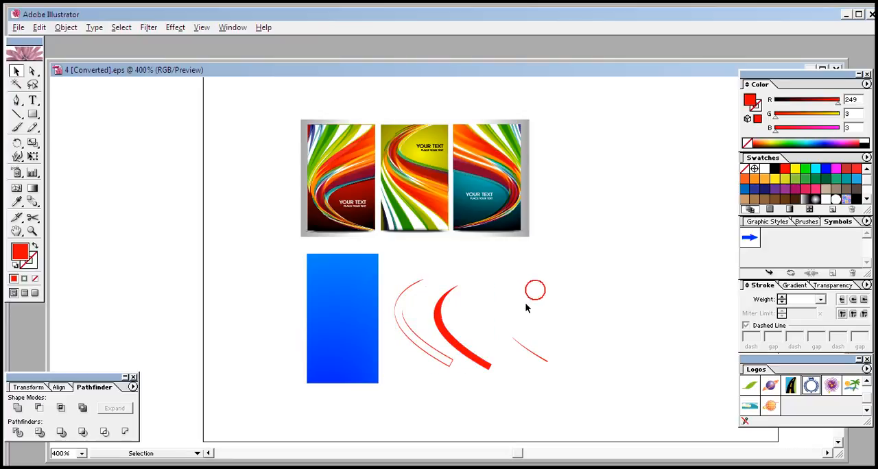
# - Delete the short sliver and the thin outline pieces left over beside the tapered red swoosh
pyautogui.click(476, 364)
pyautogui.moveTo(542, 328); pyautogui.dragTo(492, 427)
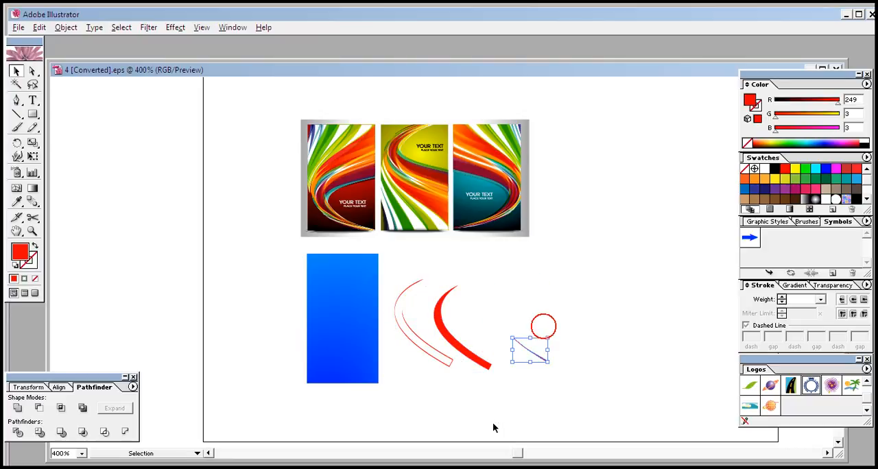
pyautogui.press('Delete')
pyautogui.moveTo(423, 336); pyautogui.dragTo(415, 376)
pyautogui.press('Delete')
pyautogui.moveTo(393, 265); pyautogui.dragTo(425, 325)
pyautogui.press('Delete')
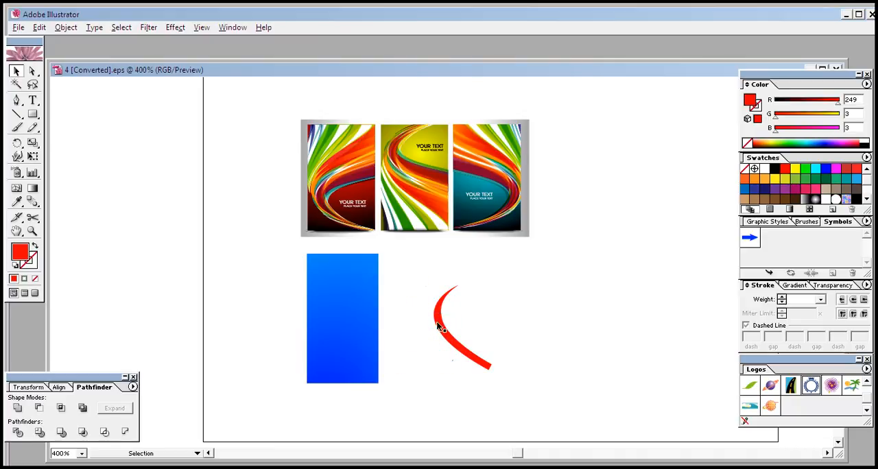
# - Move the tapered red swoosh farther away from the blue rectangle and shift the rectangle slightly down and towards it
pyautogui.click(441, 336)
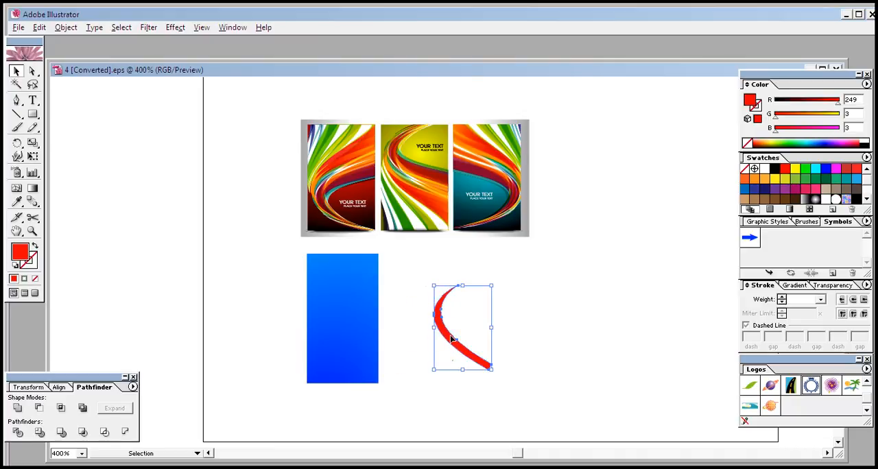
pyautogui.rightClick(453, 339)
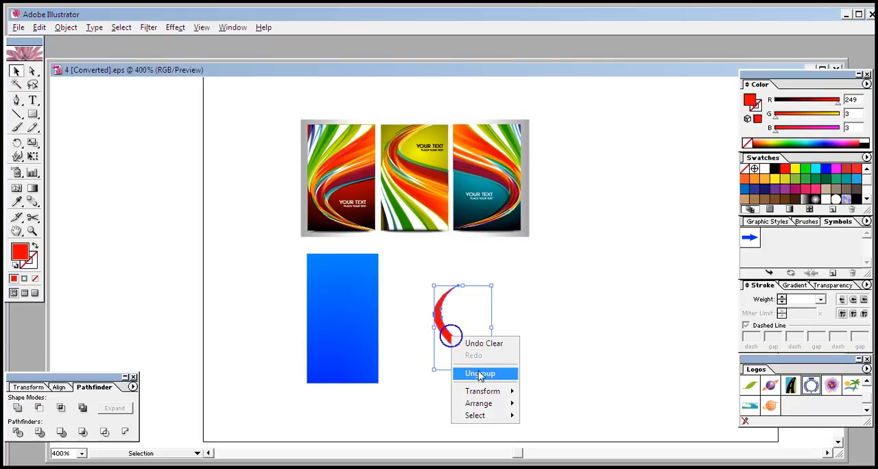
pyautogui.click(574, 348)
pyautogui.click(476, 366)
pyautogui.click(474, 401)
pyautogui.moveTo(430, 345); pyautogui.dragTo(571, 349)
pyautogui.click(471, 392)
pyautogui.moveTo(354, 296); pyautogui.dragTo(379, 312)
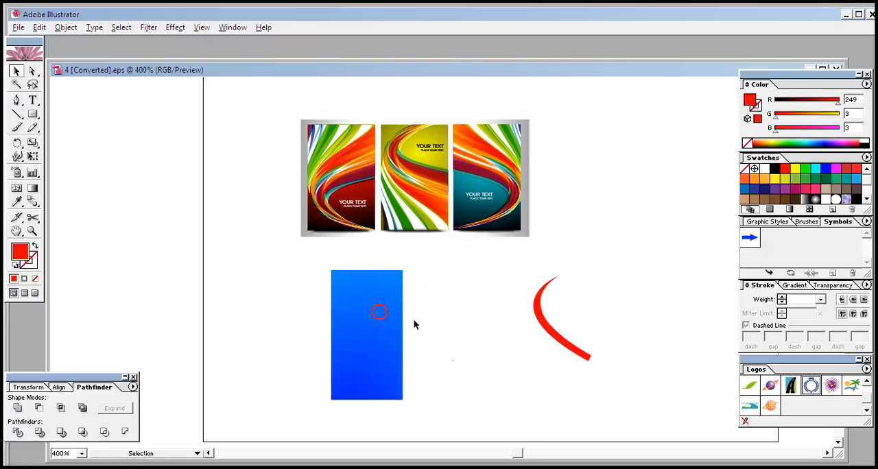
# - Delete the stray fragments between the two shapes and bring the red swoosh back beside the blue rectangle
pyautogui.moveTo(440, 327); pyautogui.dragTo(486, 410)
pyautogui.click(490, 392)
pyautogui.moveTo(423, 297); pyautogui.dragTo(481, 404)
pyautogui.press('Delete')
pyautogui.moveTo(542, 328); pyautogui.dragTo(463, 341)
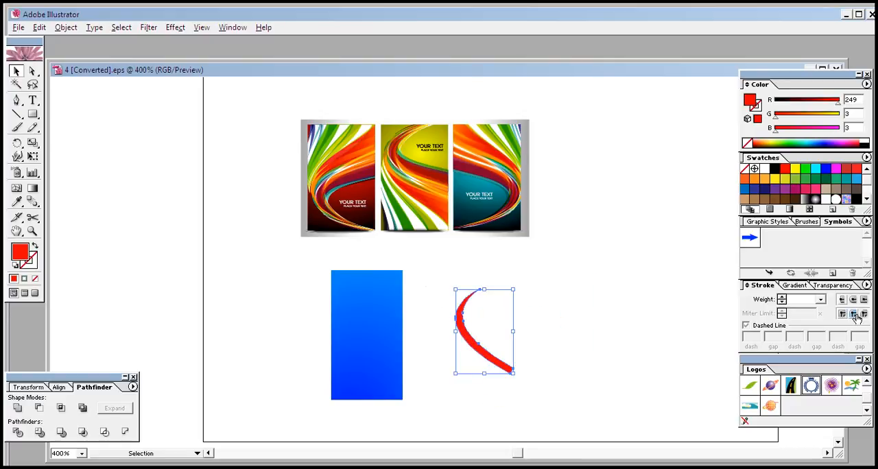
# - Add an unclipped, inverted opacity mask to the red swoosh and draw a rectangle covering the swoosh inside the mask
pyautogui.click(832, 285)
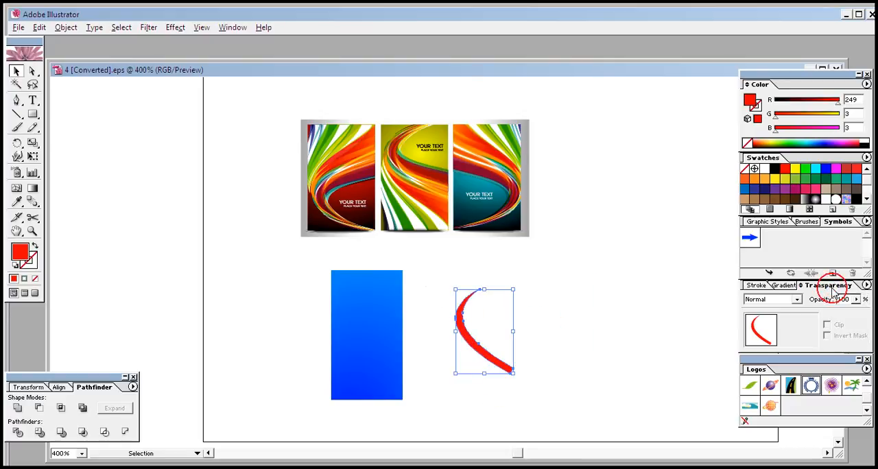
pyautogui.doubleClick(794, 331)
pyautogui.click(826, 325)
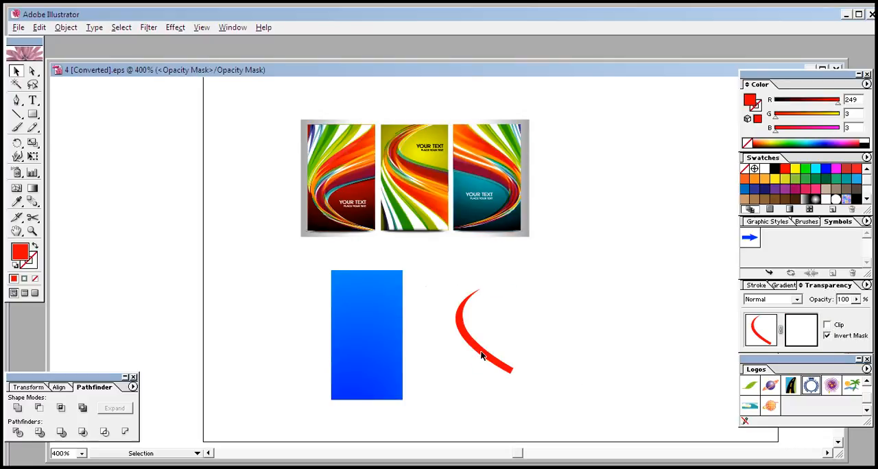
pyautogui.click(32, 114)
pyautogui.moveTo(435, 269); pyautogui.dragTo(523, 417)
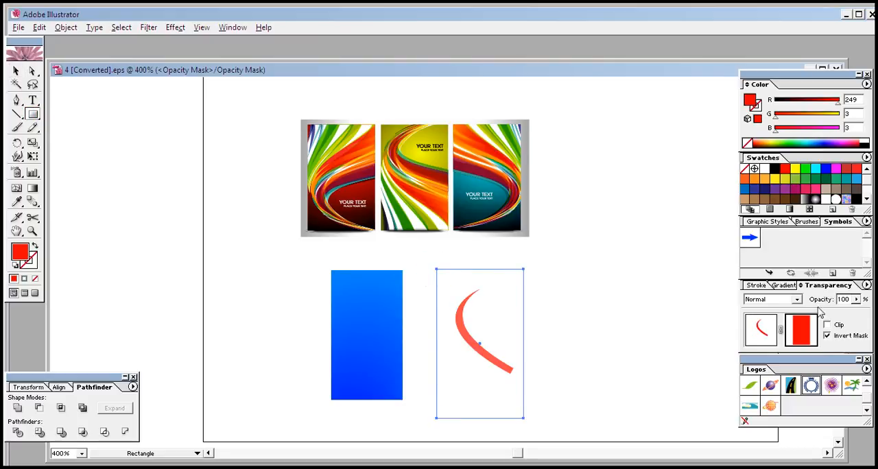
# - Fill the mask rectangle with the white-to-black linear gradient and run it diagonally from upper left to lower right
pyautogui.click(789, 285)
pyautogui.click(806, 200)
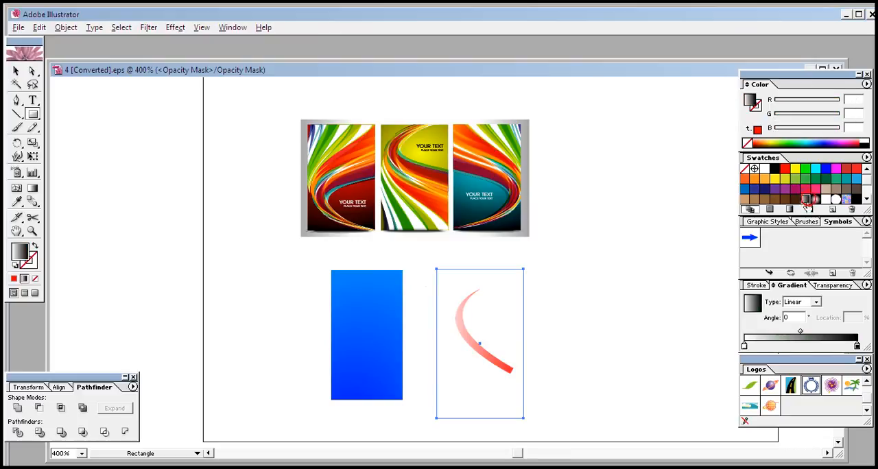
pyautogui.click(37, 190)
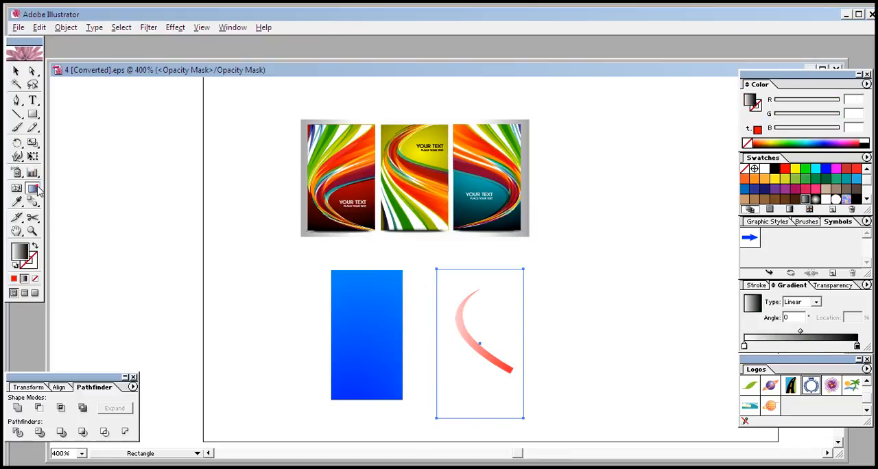
pyautogui.moveTo(459, 277); pyautogui.dragTo(509, 401)
pyautogui.moveTo(448, 287); pyautogui.dragTo(520, 418)
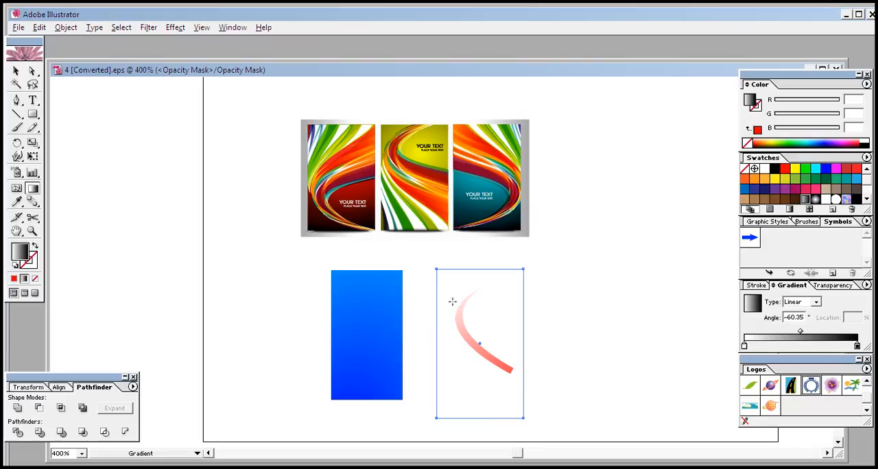
pyautogui.moveTo(435, 286); pyautogui.dragTo(522, 403)
# - Leave mask editing and place the faded red swoosh on the upper part of the blue rectangle
pyautogui.click(17, 71)
pyautogui.click(828, 285)
pyautogui.click(761, 329)
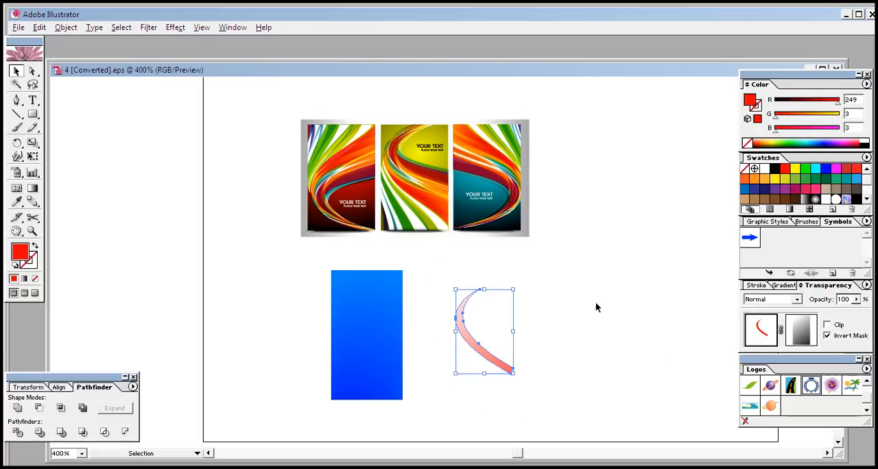
pyautogui.click(653, 301)
pyautogui.moveTo(480, 342); pyautogui.dragTo(376, 333)
pyautogui.click(442, 331)
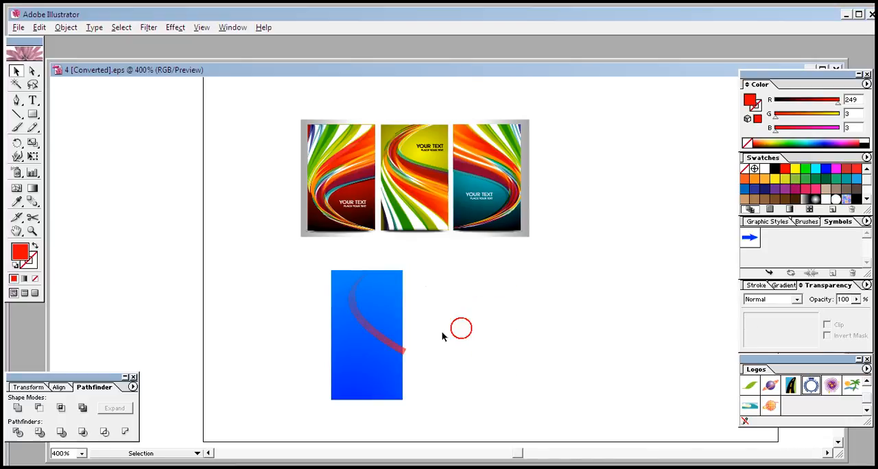
pyautogui.click(379, 336)
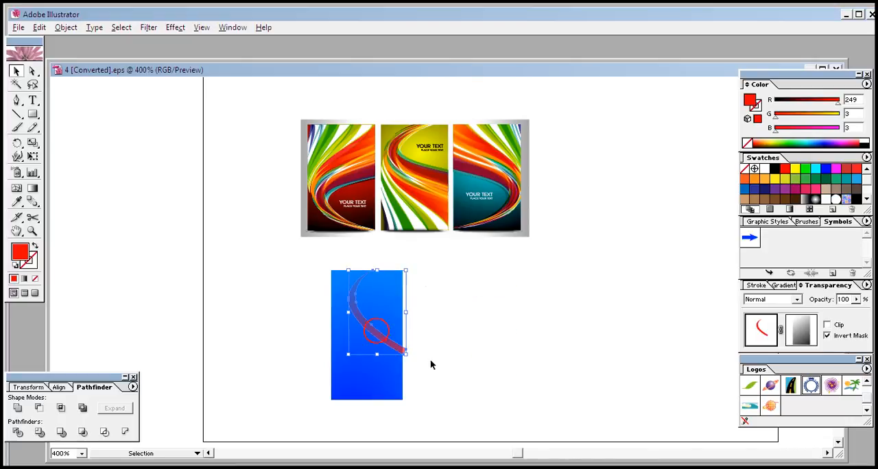
pyautogui.click(477, 354)
pyautogui.click(377, 336)
pyautogui.click(455, 333)
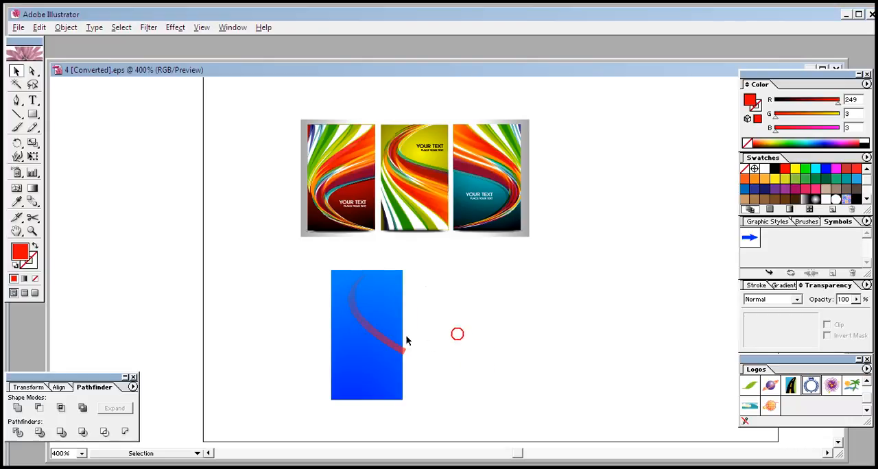
pyautogui.click(378, 337)
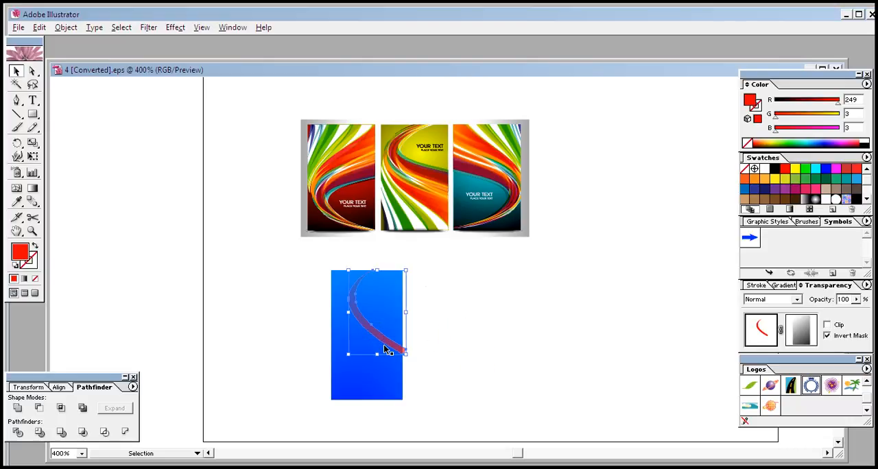
pyautogui.click(458, 340)
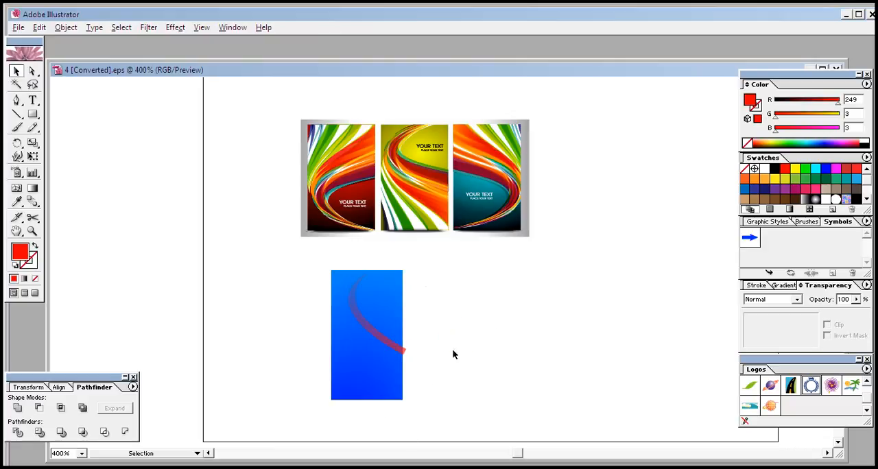
# - Place a slightly offset duplicate of the faded swoosh below the original and stretch its upper edge upward
pyautogui.click(380, 336)
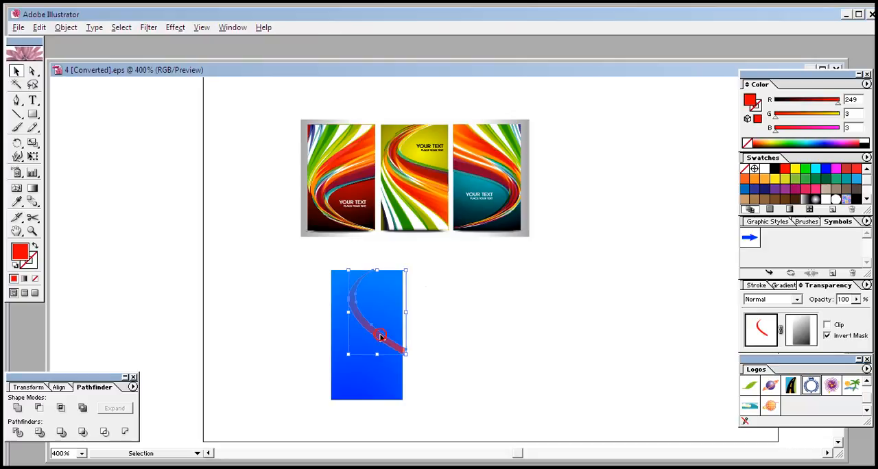
pyautogui.moveTo(373, 336); pyautogui.dragTo(368, 343)
pyautogui.moveTo(370, 280); pyautogui.dragTo(367, 266)
pyautogui.click(436, 281)
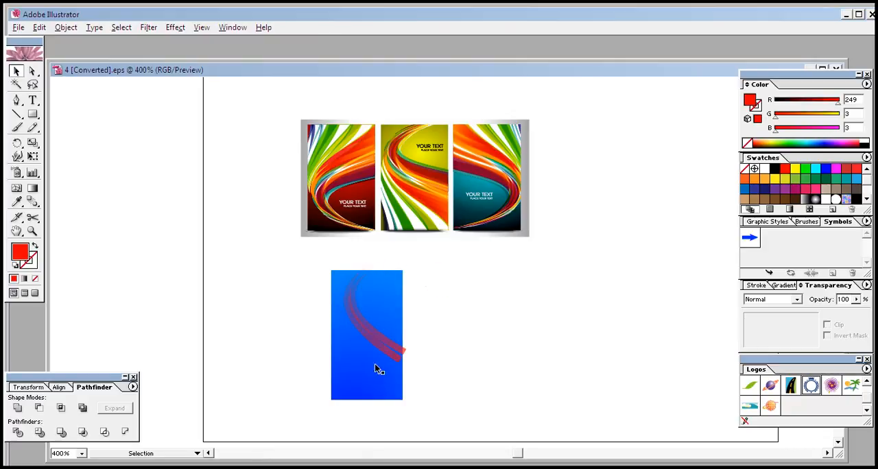
# - Duplicate the stretched swoosh once more with a small offset down and left, and extend the new copy's top edge
pyautogui.click(347, 303)
pyautogui.moveTo(362, 329); pyautogui.dragTo(359, 336)
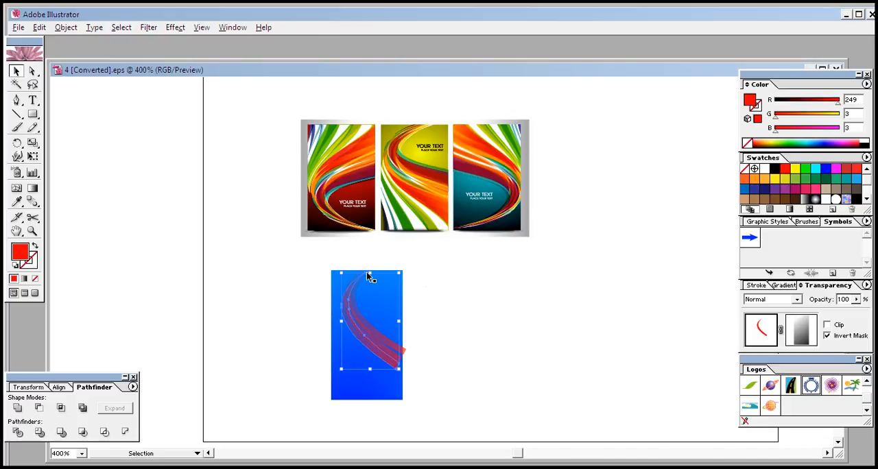
pyautogui.click(369, 273)
pyautogui.moveTo(369, 274); pyautogui.dragTo(370, 268)
pyautogui.click(432, 275)
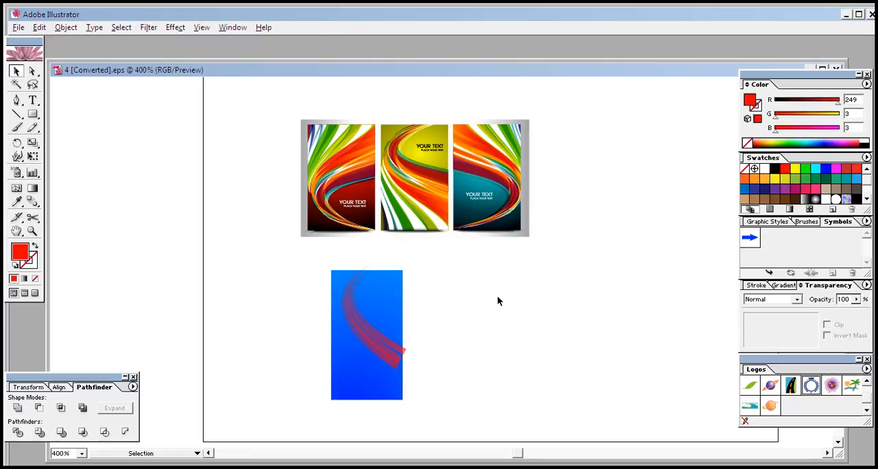
# - Recolour the outermost swoosh copy dark green and the middle copy cyan
pyautogui.click(390, 363)
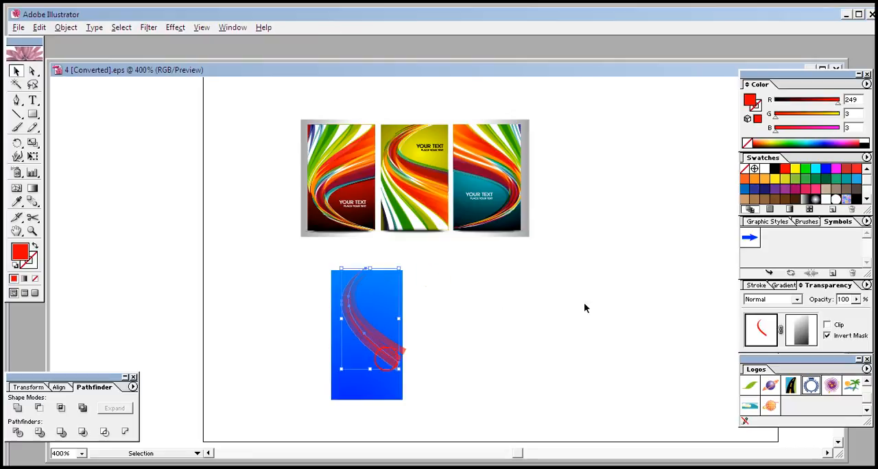
pyautogui.click(815, 179)
pyautogui.click(483, 368)
pyautogui.click(406, 350)
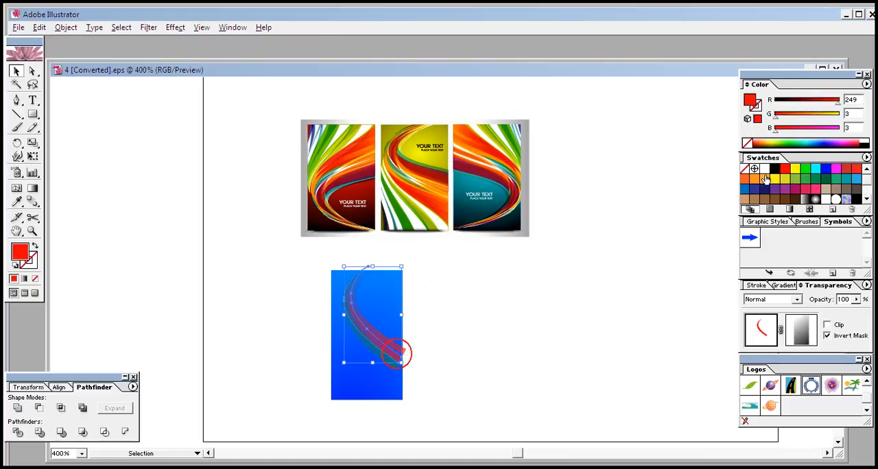
pyautogui.click(814, 168)
pyautogui.click(668, 283)
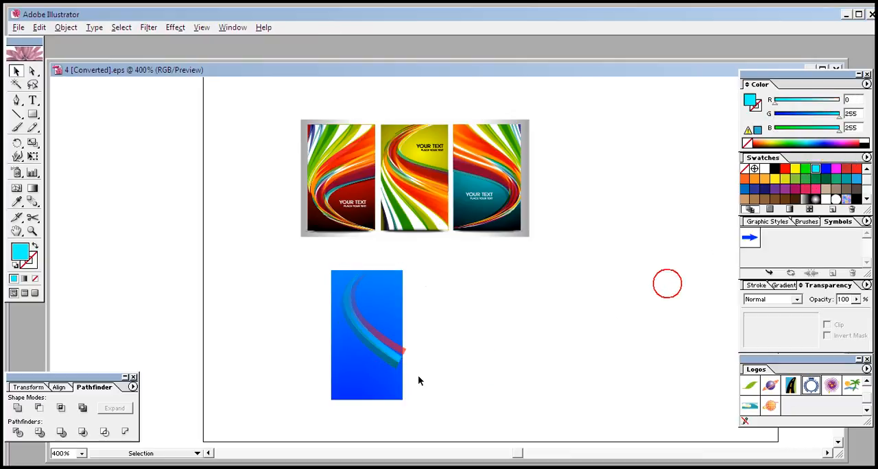
pyautogui.click(394, 367)
pyautogui.click(436, 377)
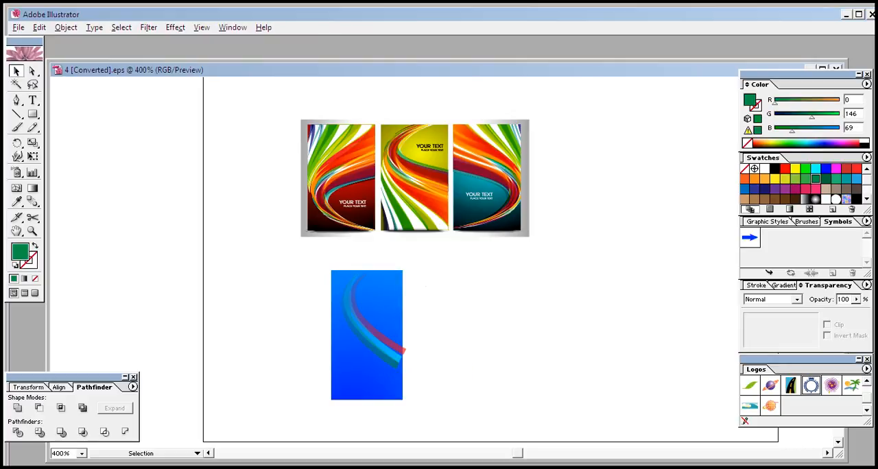
# - Move the blue rectangle out from behind the three coloured swooshes
pyautogui.moveTo(346, 384); pyautogui.dragTo(247, 385)
pyautogui.click(332, 385)
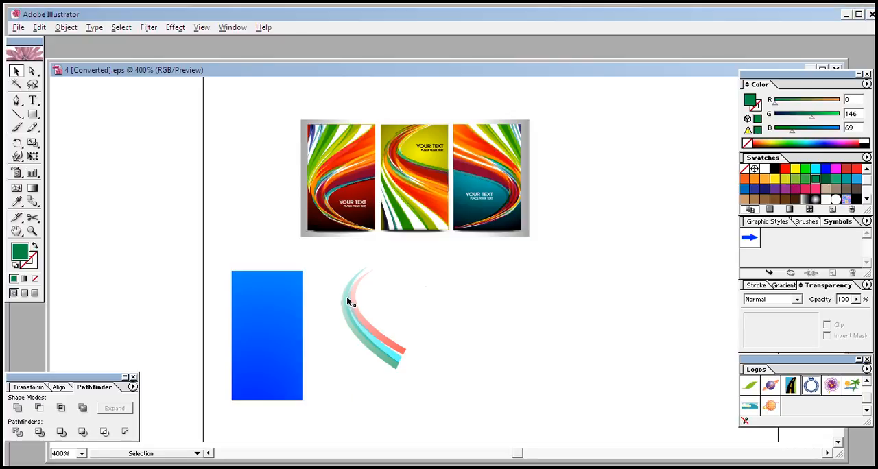
pyautogui.click(347, 297)
pyautogui.click(443, 298)
# - Trace the main curve of the middle reference banner with the Pen tool, ending just below the banner
pyautogui.click(17, 101)
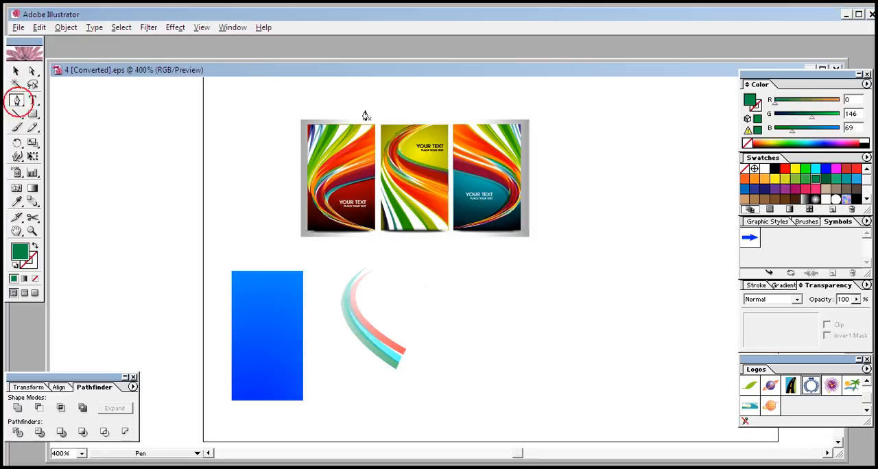
pyautogui.click(410, 129)
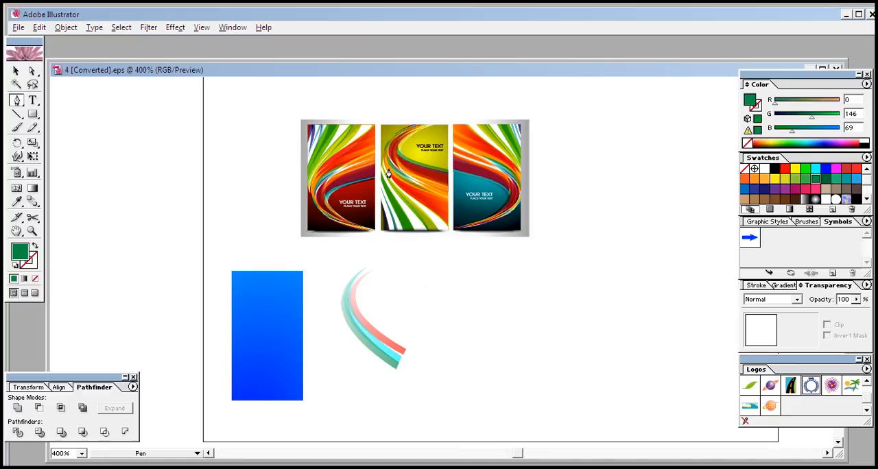
pyautogui.moveTo(392, 181); pyautogui.dragTo(407, 295)
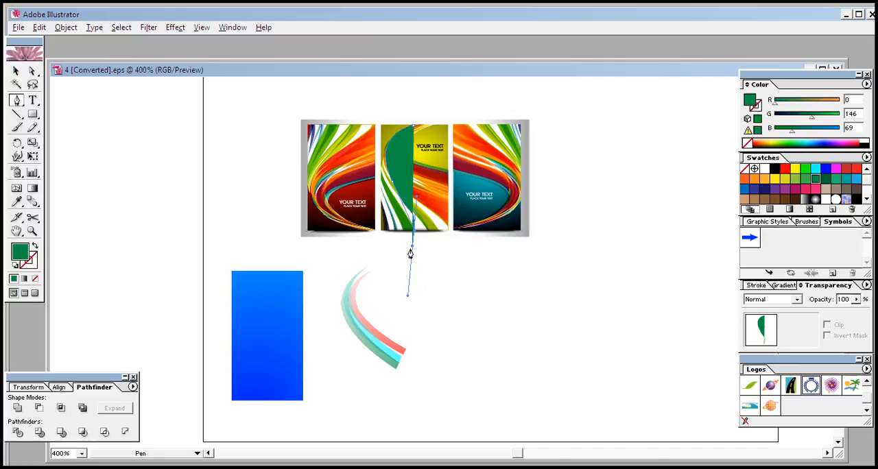
pyautogui.click(411, 247)
pyautogui.moveTo(413, 245); pyautogui.dragTo(408, 295)
pyautogui.click(412, 244)
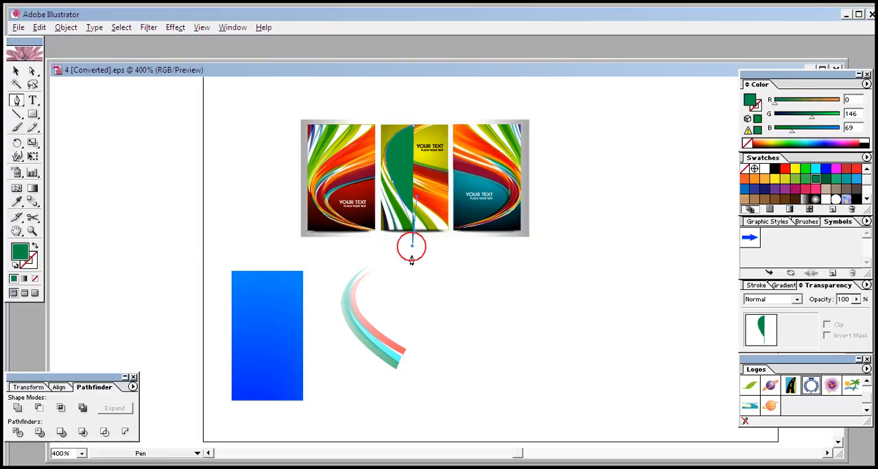
# - Remove the traced curve's fill and give it a green stroke, colour 0BAF17
pyautogui.click(17, 71)
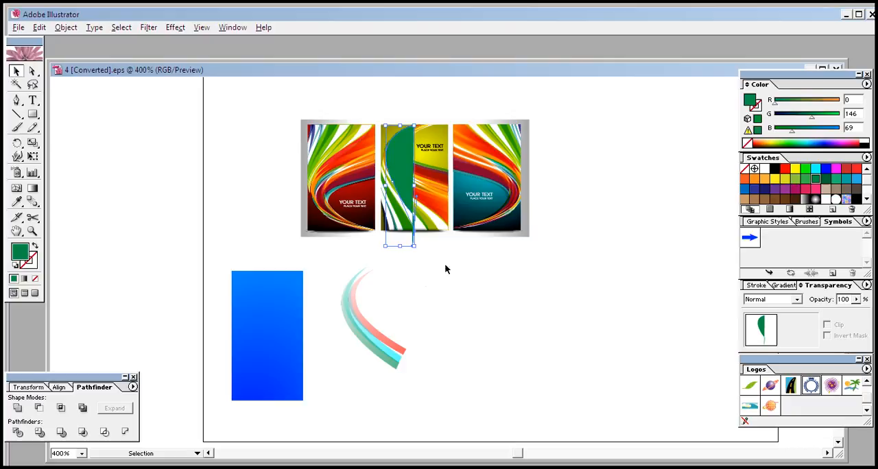
pyautogui.click(35, 278)
pyautogui.doubleClick(32, 259)
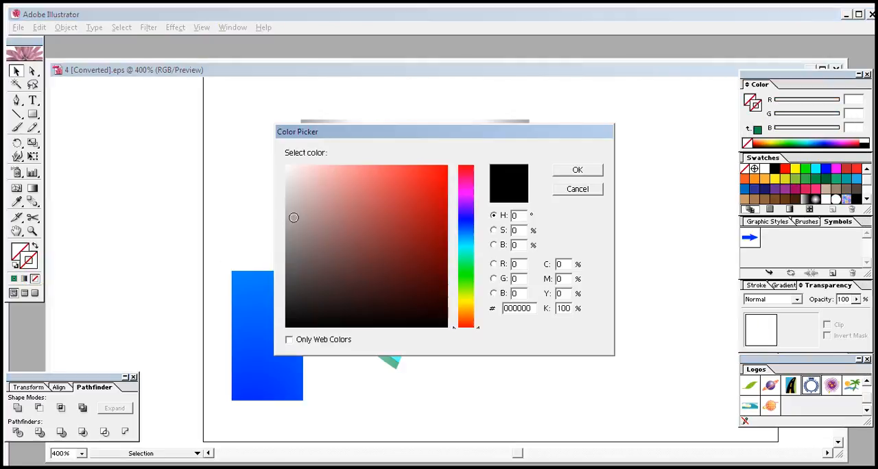
pyautogui.moveTo(466, 258); pyautogui.dragTo(466, 273)
pyautogui.click(437, 216)
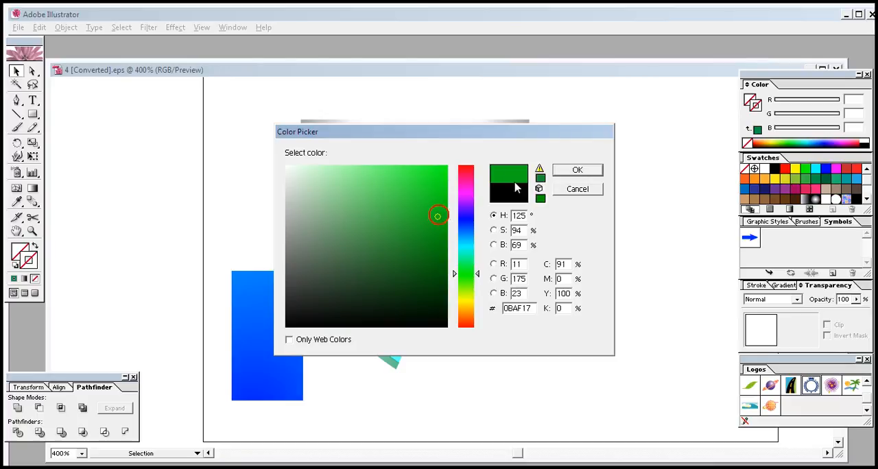
pyautogui.click(563, 172)
pyautogui.click(455, 288)
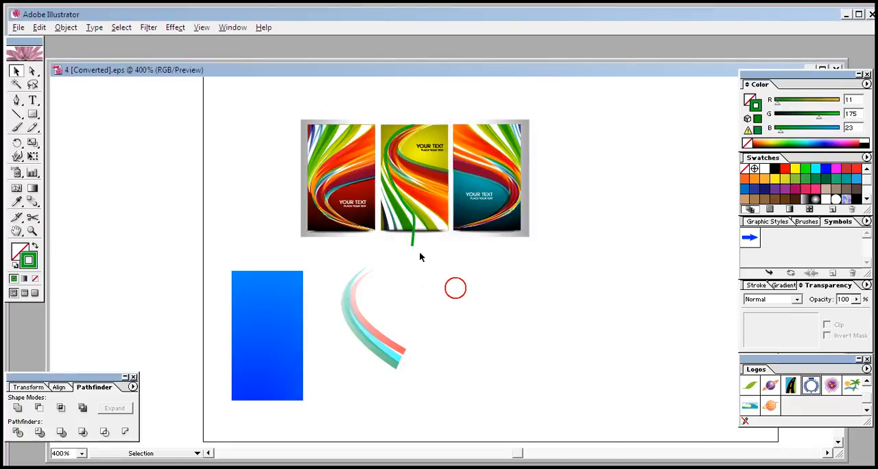
# - Move the green traced curve off the middle banner and delete it
pyautogui.moveTo(412, 240); pyautogui.dragTo(445, 303)
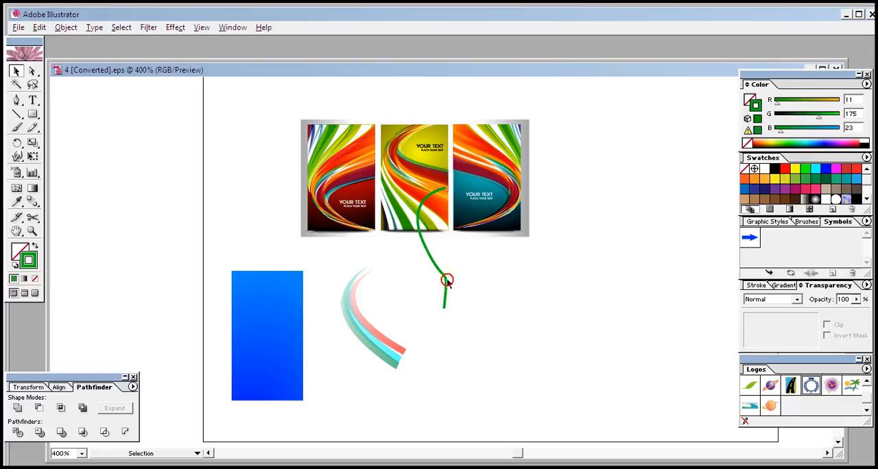
pyautogui.click(445, 281)
pyautogui.press('Delete')
# - Start a new Pen path at the middle banner's top edge and curve it down along the left-hand swoosh
pyautogui.click(18, 100)
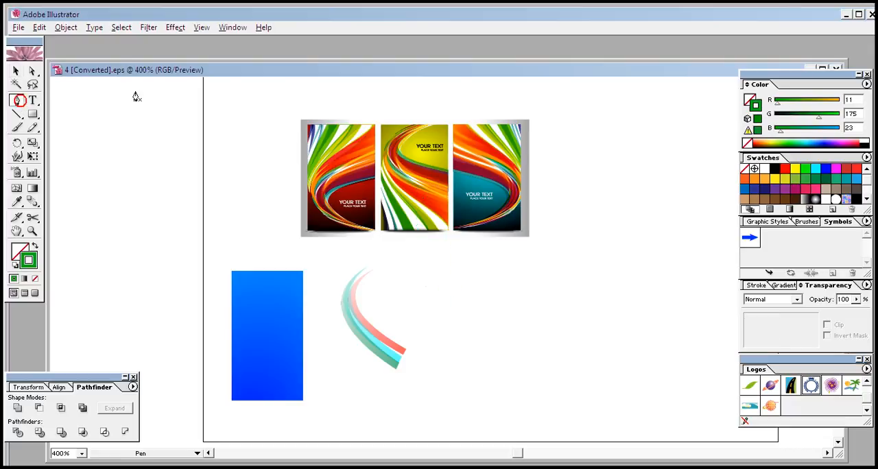
pyautogui.click(417, 125)
pyautogui.moveTo(395, 183); pyautogui.dragTo(421, 231)
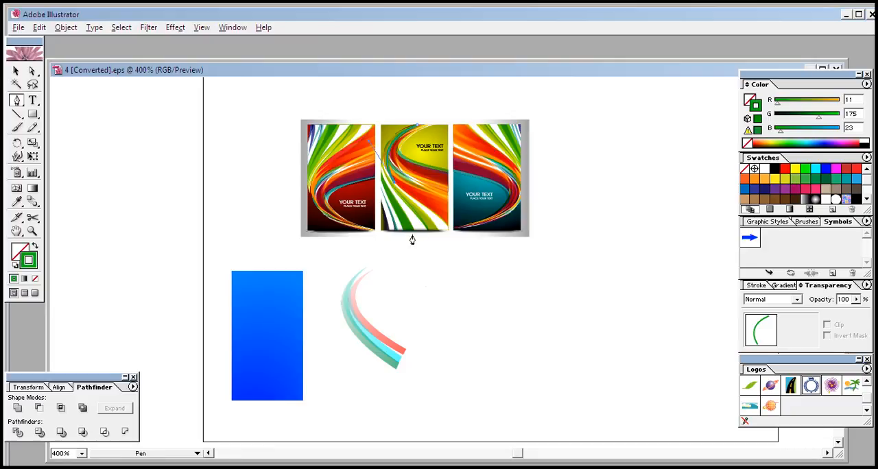
pyautogui.moveTo(408, 235); pyautogui.dragTo(398, 255)
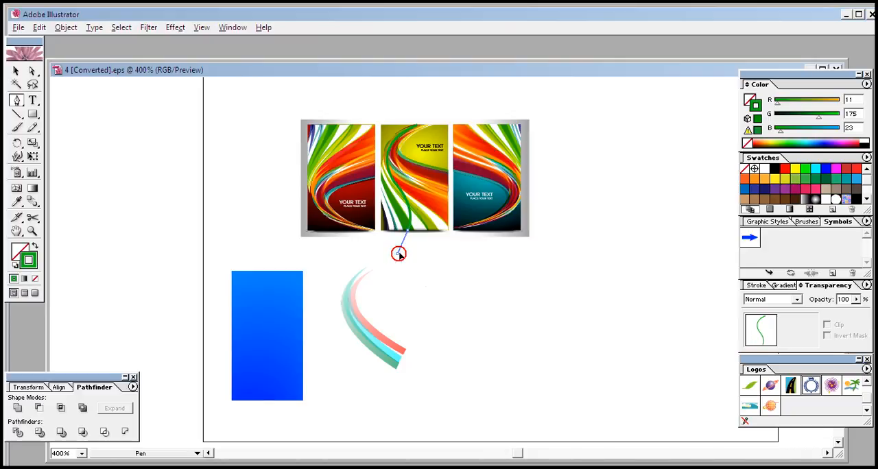
pyautogui.click(410, 234)
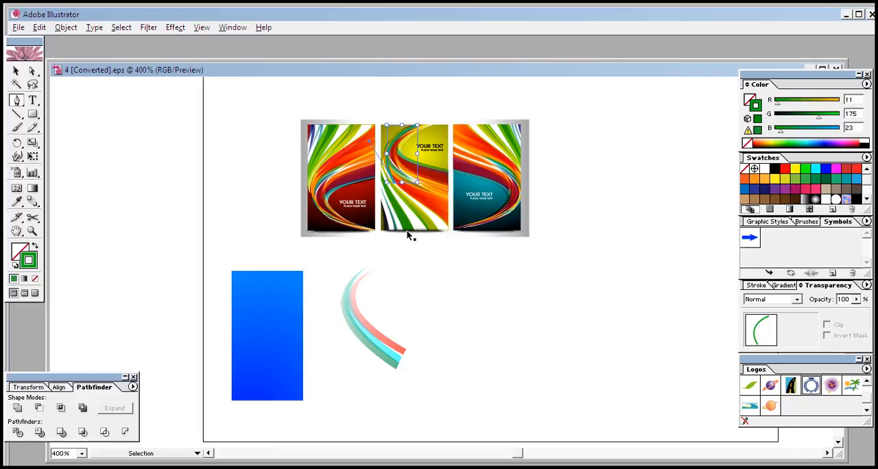
pyautogui.click(405, 233)
pyautogui.hotkey('ctrl', 'z')
# - Finish the green S-curve with an end point just below the middle banner and deselect it
pyautogui.moveTo(407, 253); pyautogui.dragTo(405, 266)
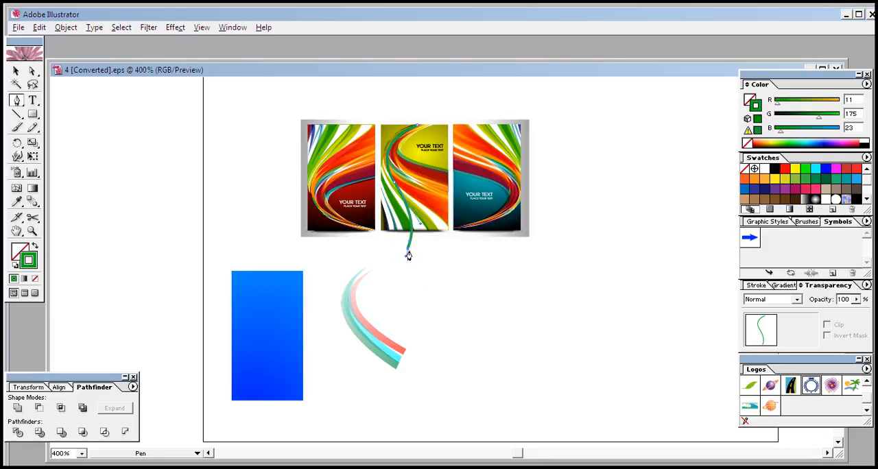
pyautogui.click(407, 249)
pyautogui.click(16, 70)
pyautogui.click(498, 285)
# - Move the middle banner's multicoloured swoosh artwork out beside the banners, and the green S-curve to the empty area beneath them
pyautogui.moveTo(414, 230); pyautogui.dragTo(571, 307)
pyautogui.click(523, 355)
pyautogui.click(554, 395)
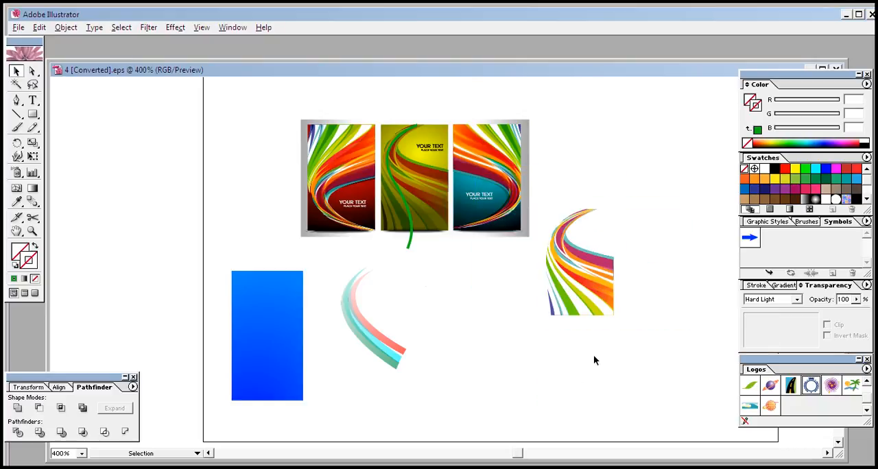
pyautogui.moveTo(408, 245); pyautogui.dragTo(472, 384)
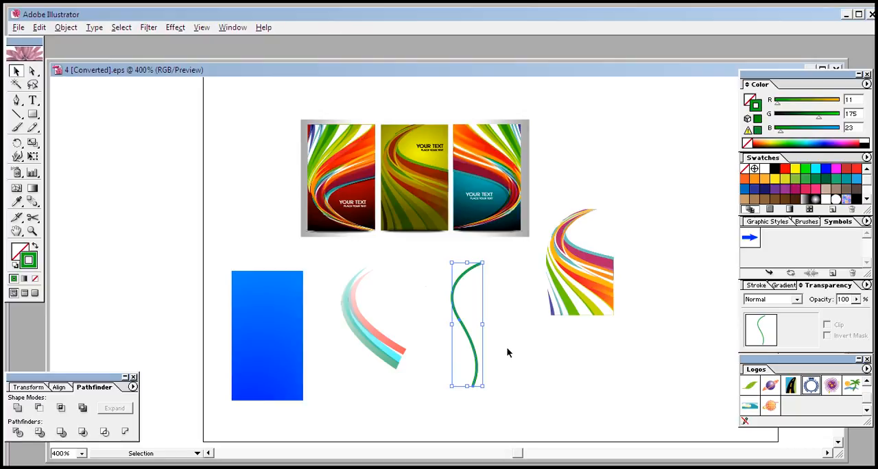
pyautogui.click(507, 352)
pyautogui.click(471, 349)
pyautogui.click(574, 275)
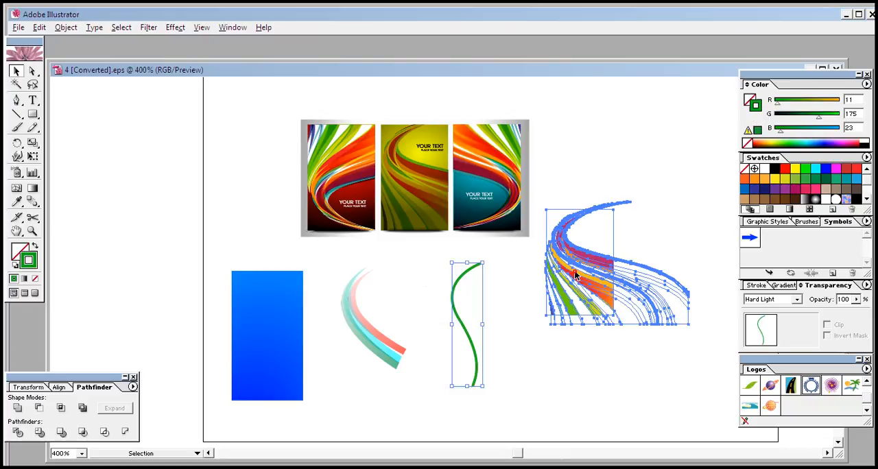
pyautogui.click(542, 388)
pyautogui.click(475, 350)
pyautogui.click(645, 308)
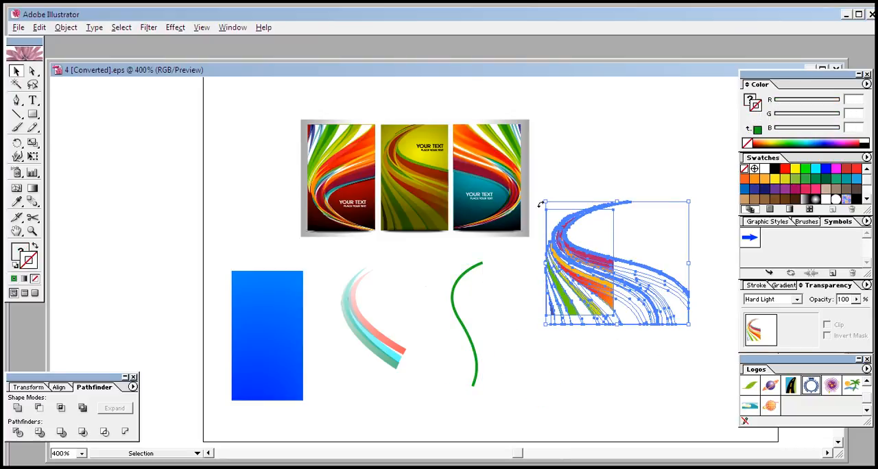
pyautogui.click(578, 388)
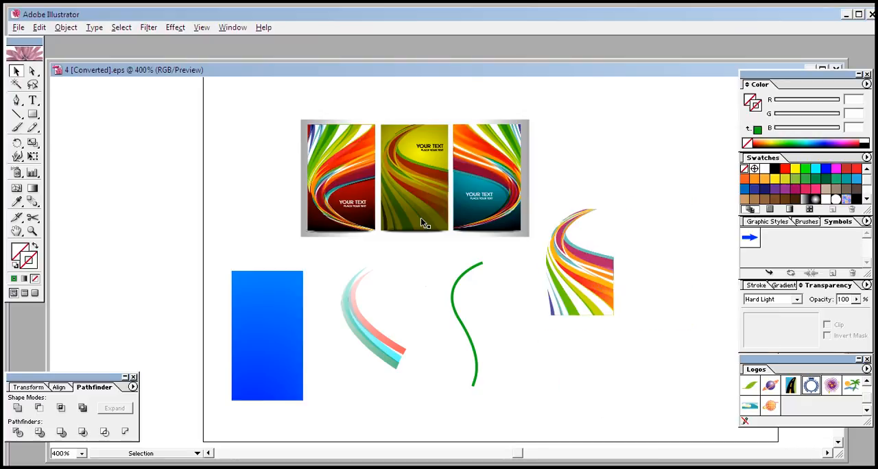
# - Expand the green S-curve from a stroke into a filled shape
pyautogui.click(462, 318)
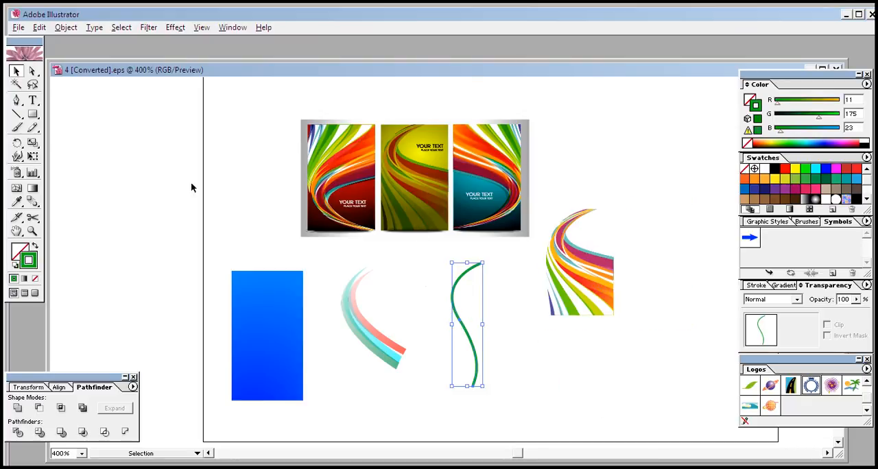
pyautogui.click(66, 27)
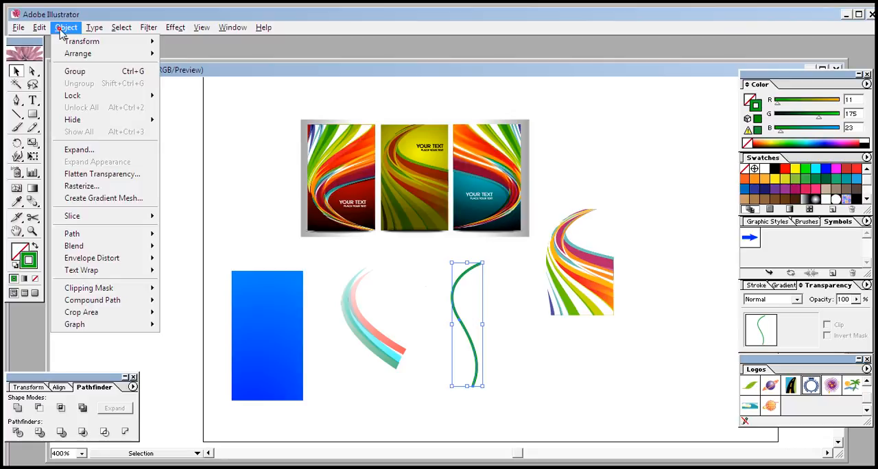
pyautogui.click(91, 147)
pyautogui.click(356, 220)
pyautogui.click(517, 203)
pyautogui.click(511, 324)
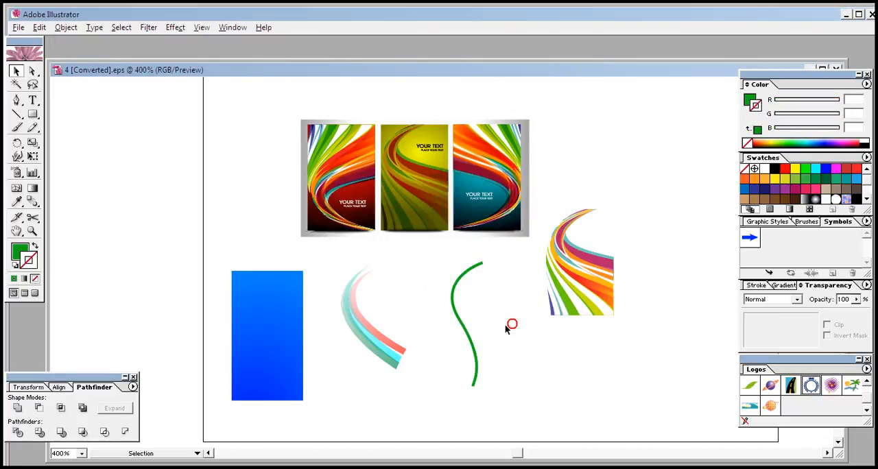
# - Narrow the expanded S-curve horizontally from its right side so the shape becomes slimmer
pyautogui.click(454, 310)
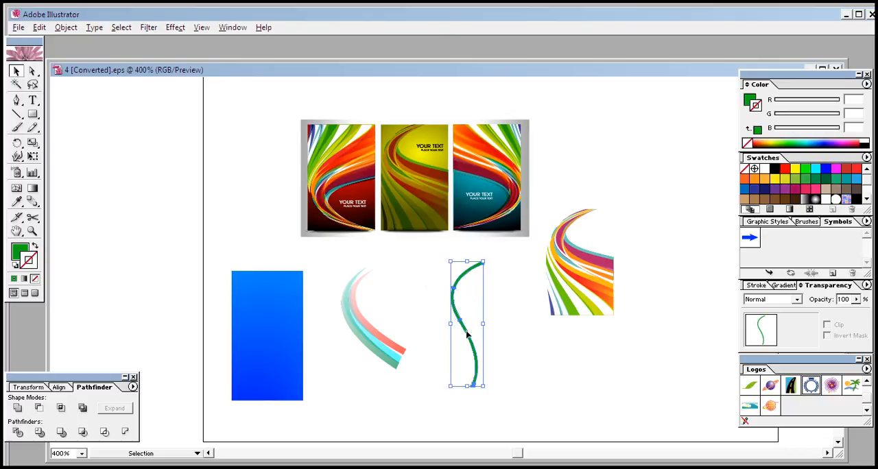
pyautogui.moveTo(481, 325)
pyautogui.mouseDown()
pyautogui.moveTo(496, 331)
pyautogui.moveTo(472, 327)
pyautogui.mouseUp()
pyautogui.click(487, 327)
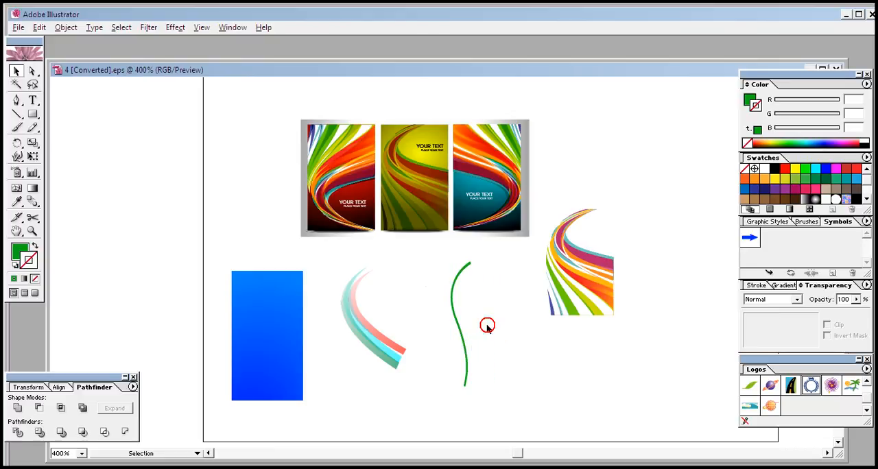
# - Make a row of closely spaced copies of the slim S-curve, each offset slightly to the right
pyautogui.click(453, 316)
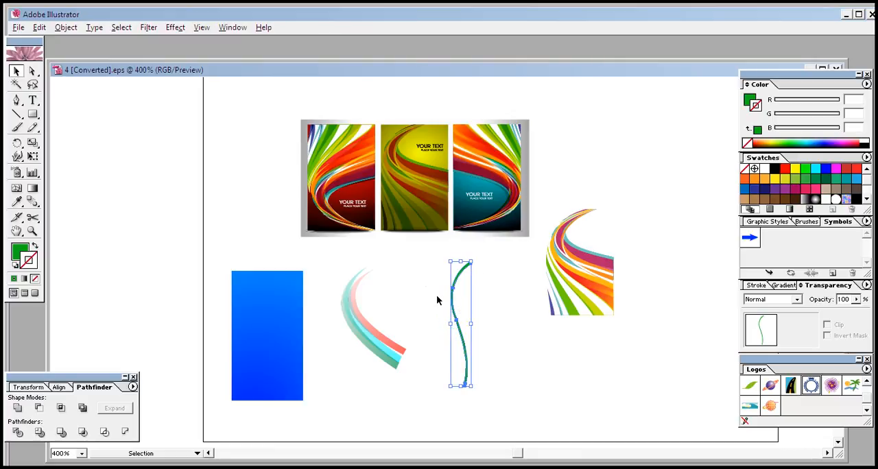
pyautogui.hotkey('alt', 'Right')
pyautogui.press('Right')
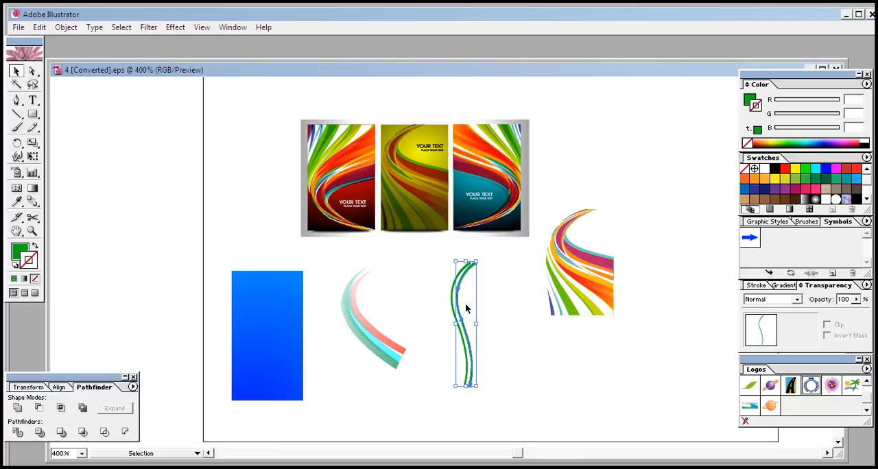
pyautogui.press('Left')
pyautogui.hotkey('alt', 'Right')
pyautogui.press('Down')
pyautogui.hotkey('alt', 'Right')
pyautogui.press('Left')
pyautogui.hotkey('alt', 'Right')
pyautogui.hotkey('alt', 'Right')
pyautogui.hotkey('alt', 'Right')
pyautogui.press('Right')
pyautogui.press('Left')
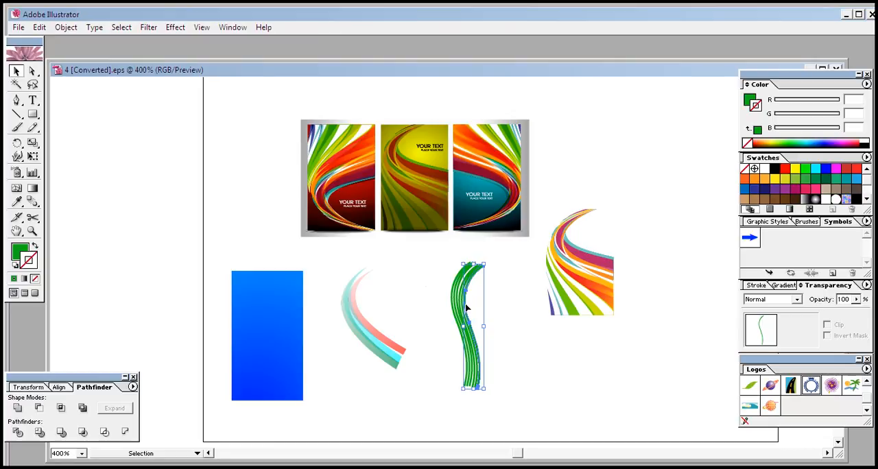
pyautogui.click(517, 341)
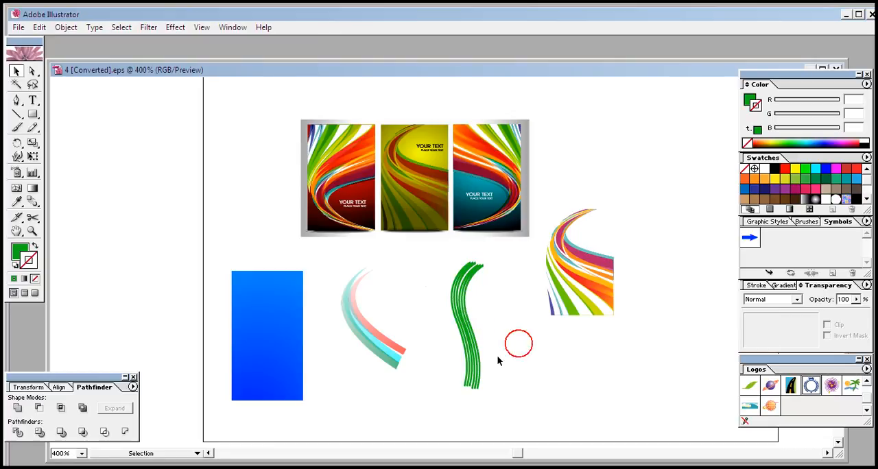
# - Nudge the lower-sitting S-curve copies up so the ends of all the curves line up
pyautogui.click(471, 386)
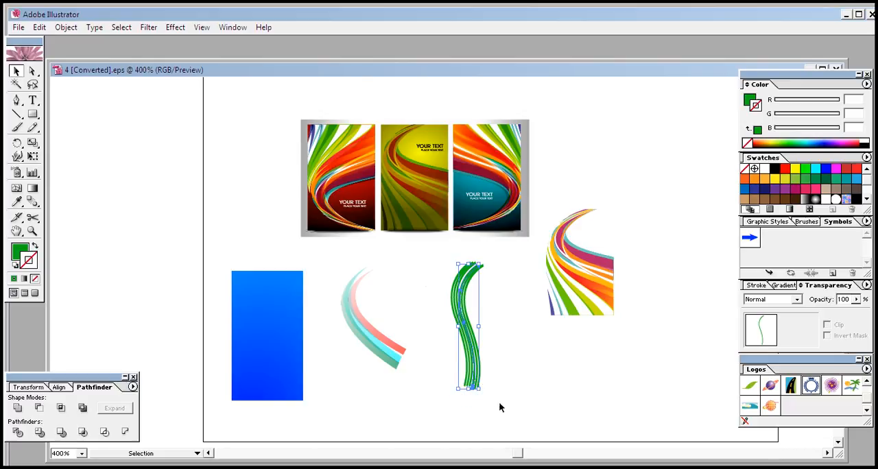
pyautogui.click(504, 391)
pyautogui.click(472, 387)
pyautogui.click(498, 385)
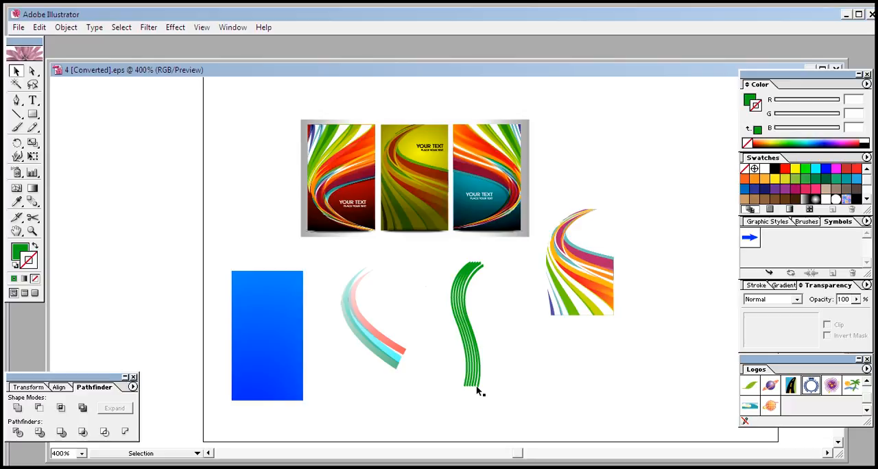
pyautogui.click(476, 385)
pyautogui.click(495, 391)
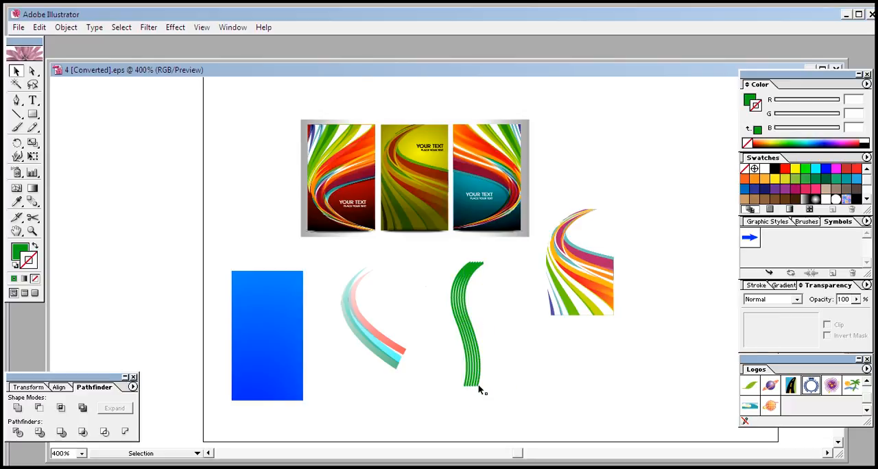
# - Give the rightmost S-curve a dark blue stroke
pyautogui.click(477, 387)
pyautogui.click(753, 188)
pyautogui.click(569, 317)
pyautogui.click(496, 385)
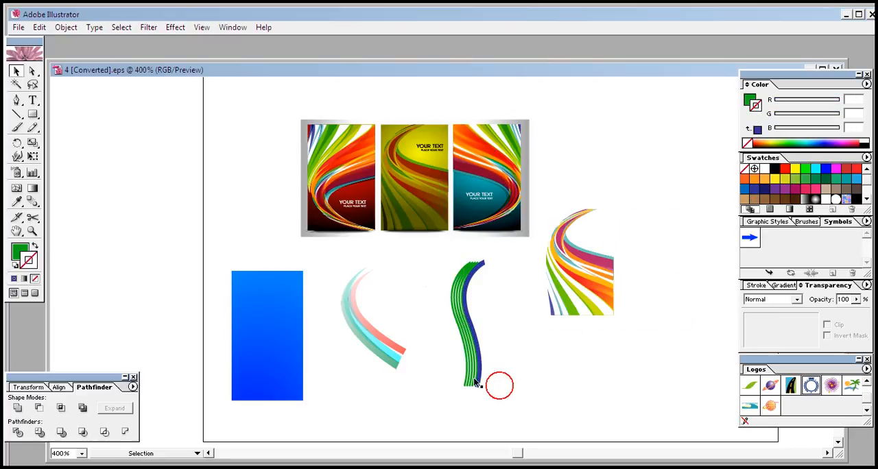
# - Give an inner S-curve a purple stroke and the leftmost S-curve a light blue stroke
pyautogui.click(472, 386)
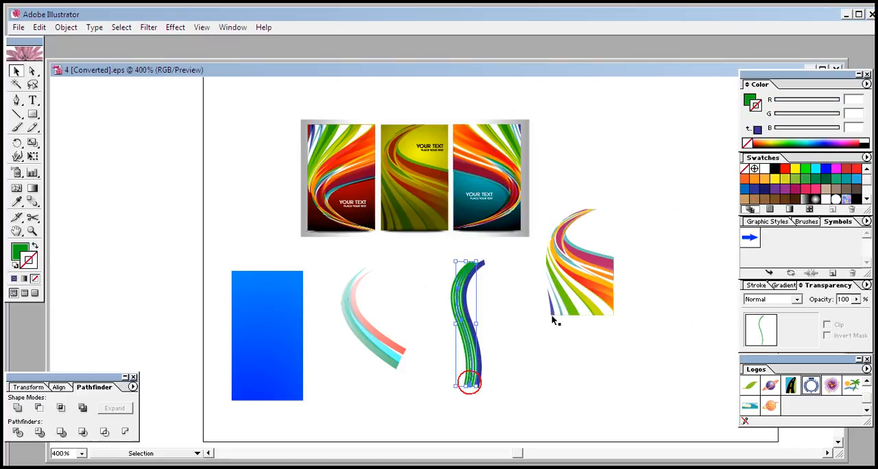
pyautogui.click(784, 189)
pyautogui.click(506, 399)
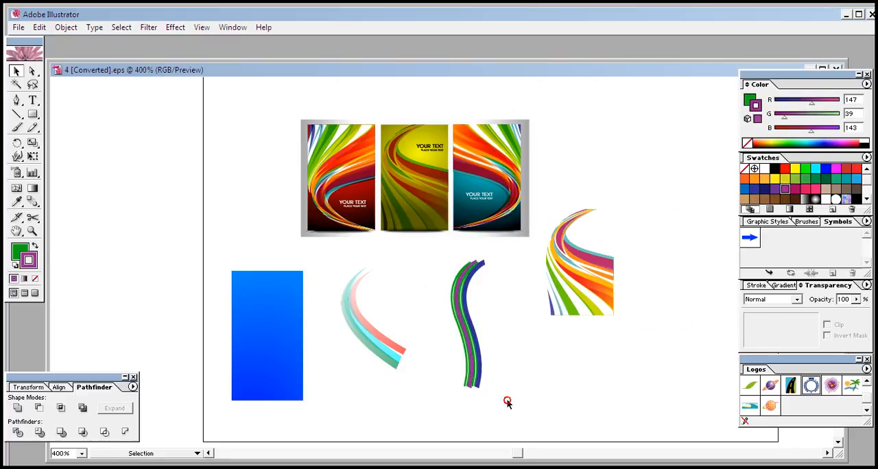
pyautogui.click(462, 385)
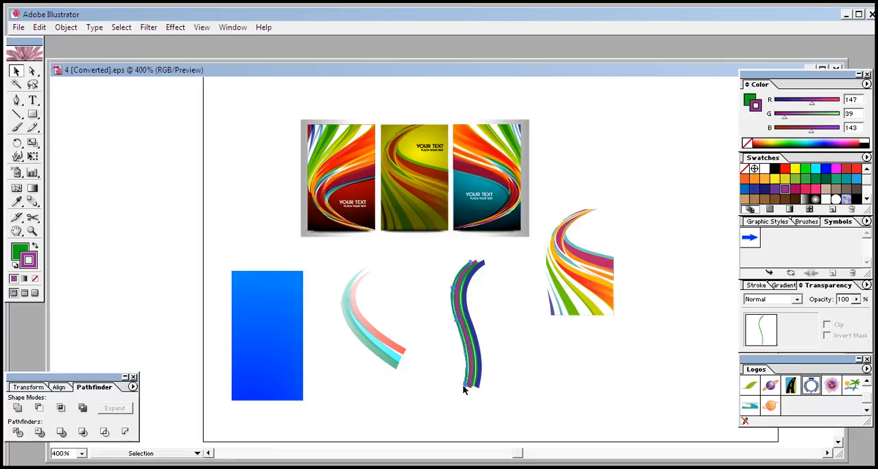
pyautogui.click(856, 180)
pyautogui.click(528, 379)
# - Move all the coloured S-curves onto the blue rectangle, and nudge the rectangle vertically to line up with the curves' ends
pyautogui.moveTo(527, 345); pyautogui.dragTo(489, 378)
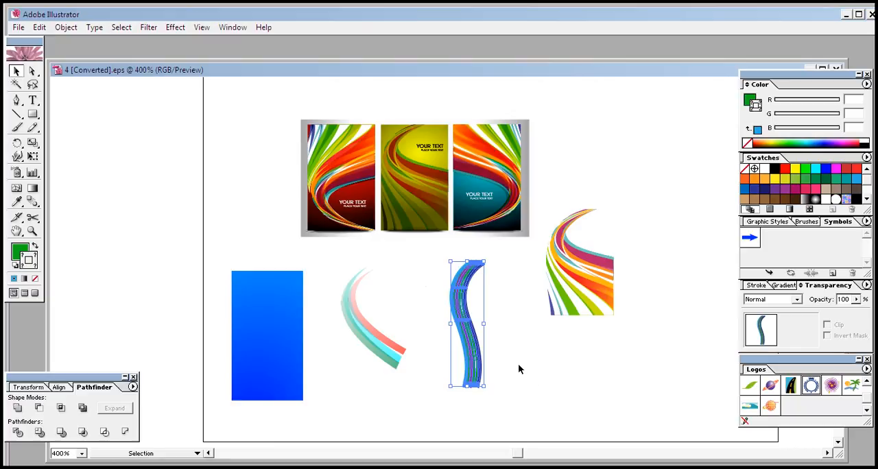
pyautogui.moveTo(469, 347); pyautogui.dragTo(264, 361)
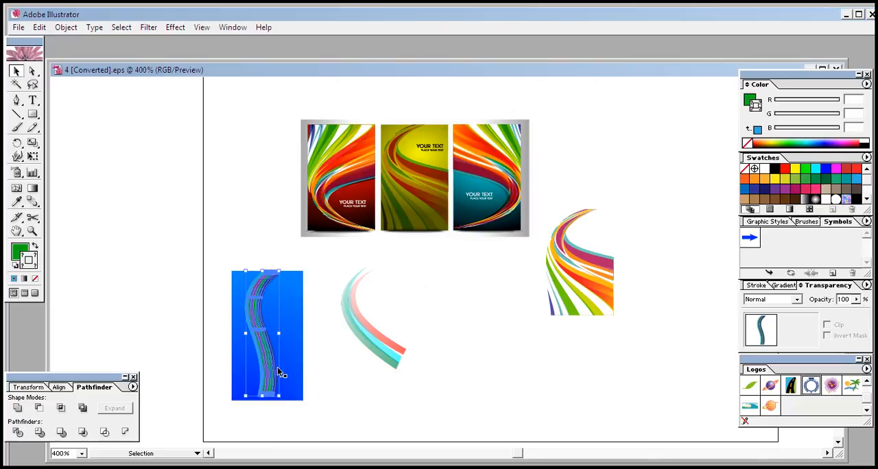
pyautogui.moveTo(264, 400); pyautogui.dragTo(264, 405)
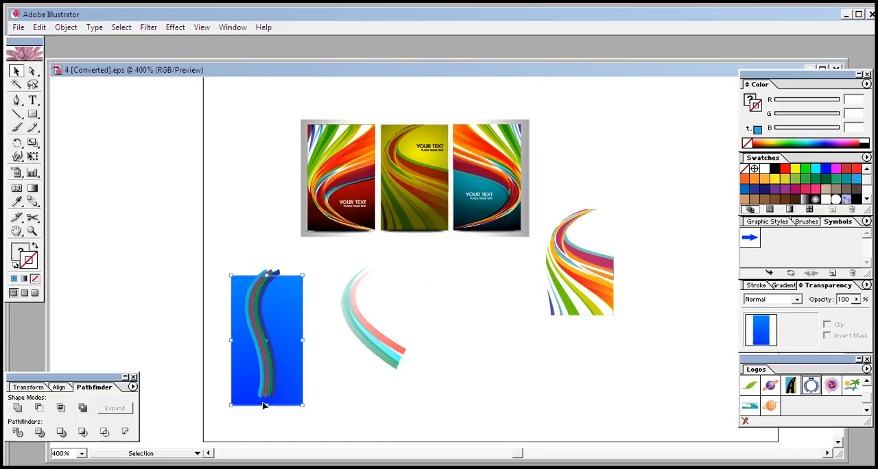
pyautogui.press('Up')
pyautogui.press('Up')
pyautogui.press('Up')
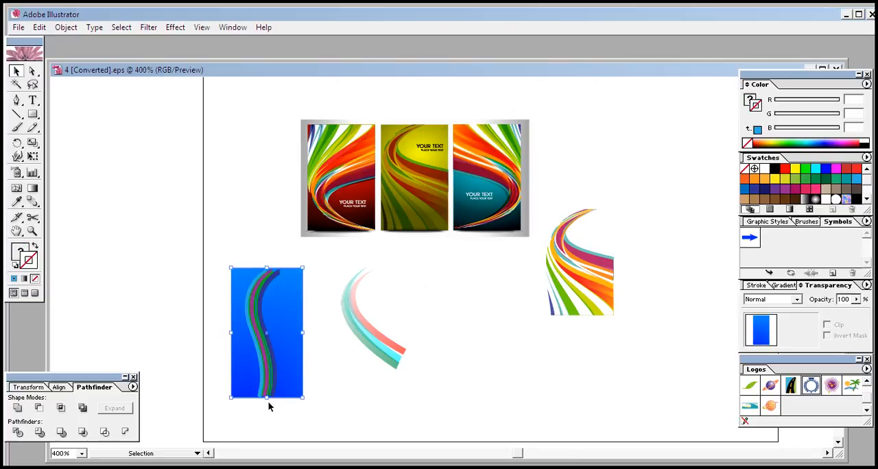
pyautogui.press('Down')
pyautogui.press('Up')
pyautogui.click(336, 372)
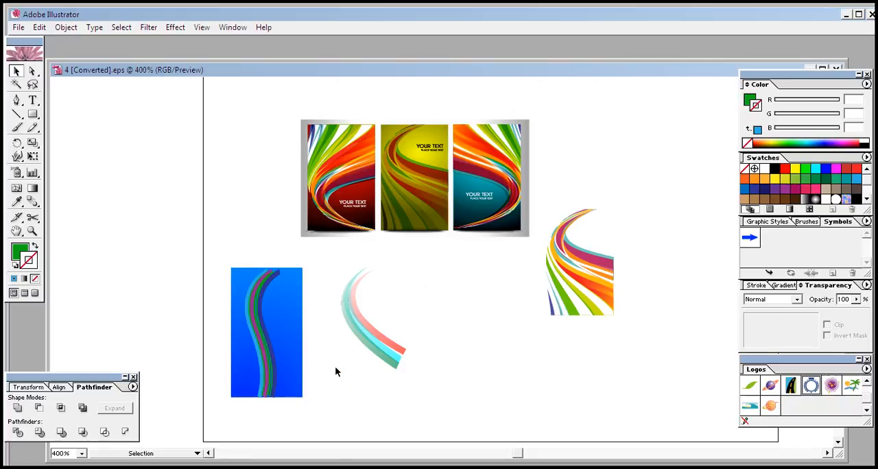
# - Move the translucent swooshes onto the blue rectangle and nudge the lowest, green one slightly sideways
pyautogui.moveTo(408, 299); pyautogui.dragTo(363, 395)
pyautogui.moveTo(385, 350); pyautogui.dragTo(291, 350)
pyautogui.click(388, 333)
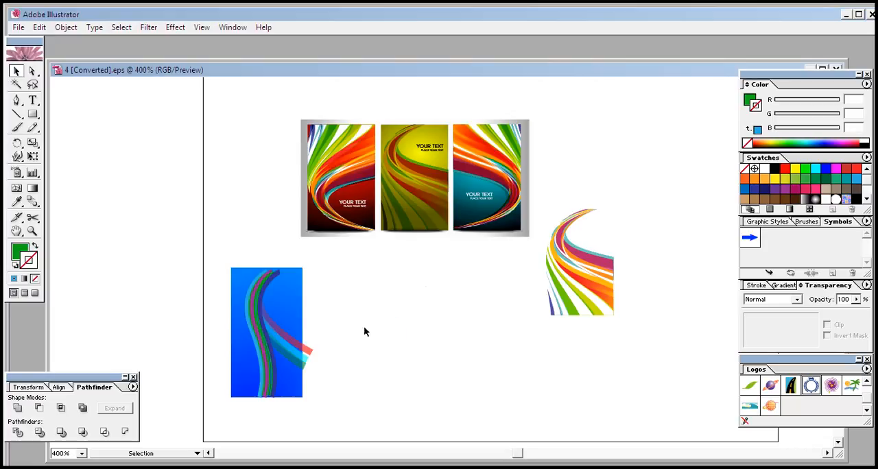
pyautogui.click(300, 363)
pyautogui.press('Left')
pyautogui.press('Left')
pyautogui.press('Left')
pyautogui.press('Left')
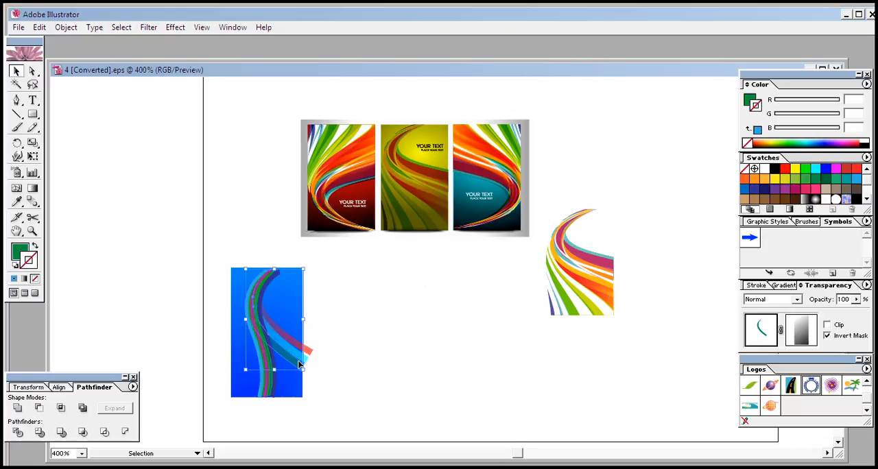
pyautogui.press('Right')
pyautogui.press('Right')
pyautogui.press('Right')
pyautogui.click(360, 345)
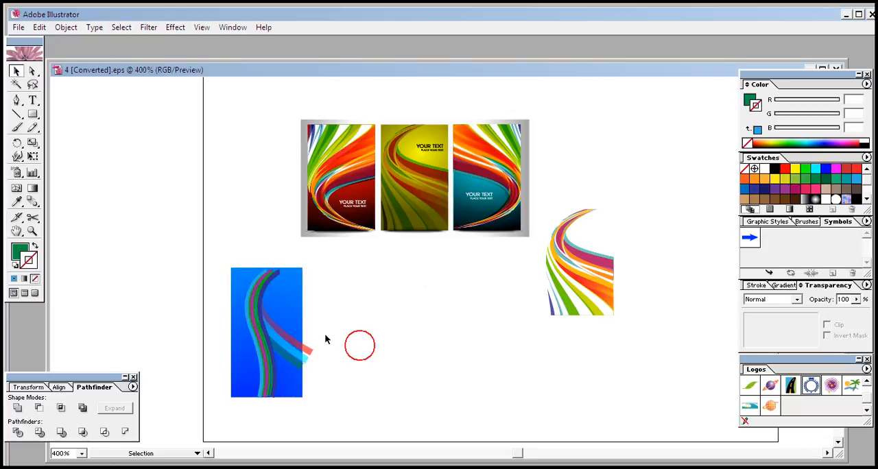
pyautogui.click(574, 275)
pyautogui.click(594, 377)
pyautogui.click(608, 303)
pyautogui.click(564, 408)
# - Trace the tapered green blade of the reference swoosh with the Pen tool as a closed, green-filled shape
pyautogui.click(16, 100)
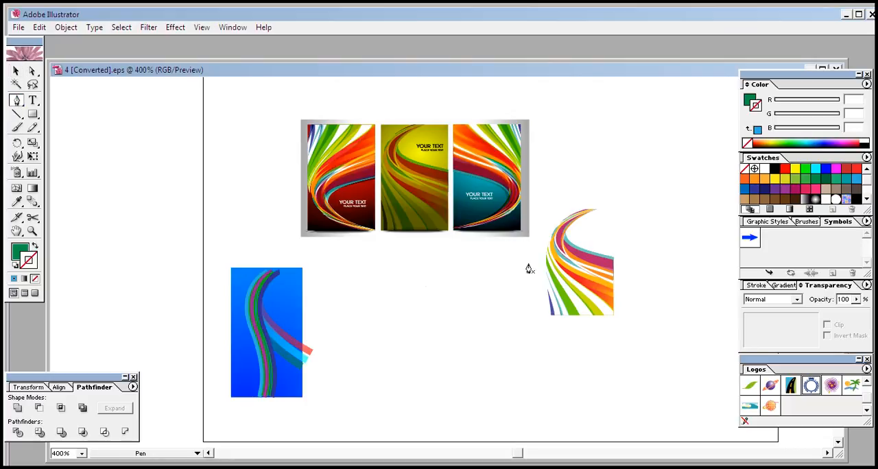
pyautogui.click(545, 257)
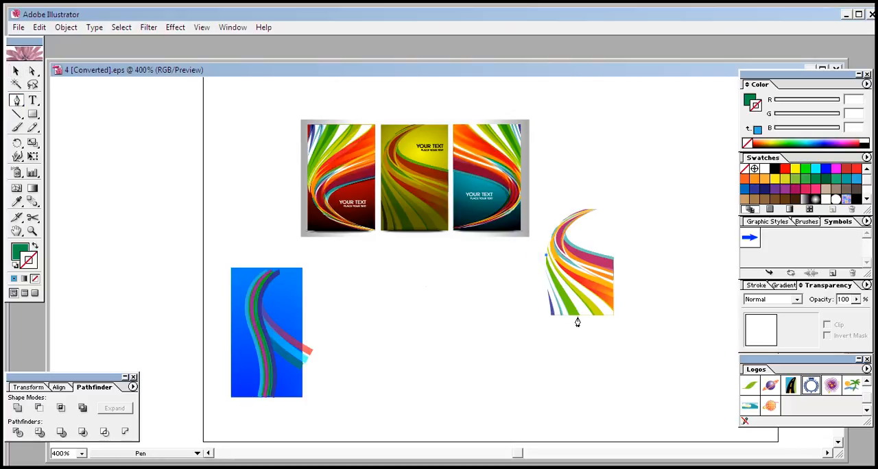
pyautogui.moveTo(576, 317); pyautogui.dragTo(597, 336)
pyautogui.click(579, 321)
pyautogui.click(567, 315)
pyautogui.click(545, 259)
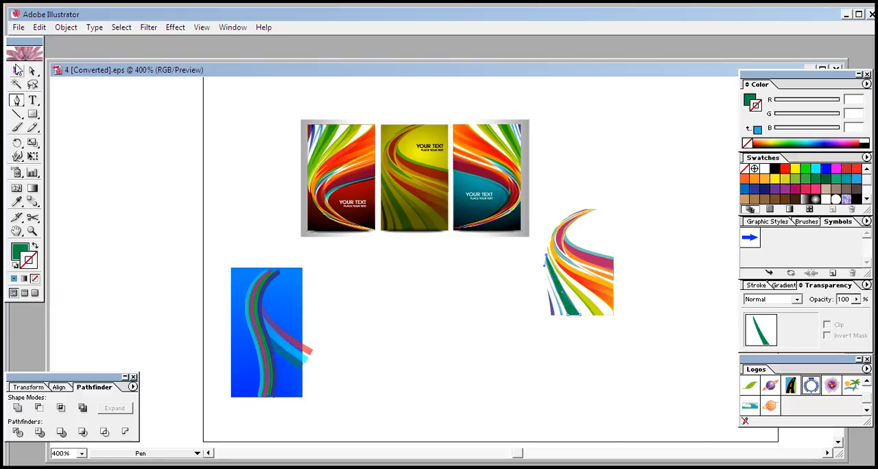
# - Move the traced green blade onto the lower-left corner of the blue rectangle
pyautogui.click(16, 69)
pyautogui.moveTo(567, 317)
pyautogui.mouseDown()
pyautogui.moveTo(470, 358)
pyautogui.moveTo(353, 347)
pyautogui.moveTo(274, 366)
pyautogui.moveTo(257, 386)
pyautogui.moveTo(261, 396)
pyautogui.mouseUp()
pyautogui.click(463, 350)
pyautogui.click(365, 393)
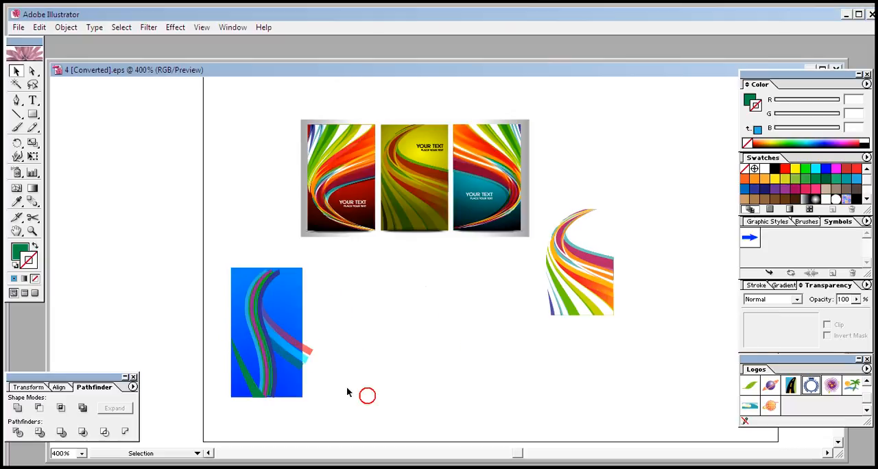
# - Duplicate the green blade slightly to the right, then stretch the copy taller and widen it to the rectangle's left edge
pyautogui.click(254, 386)
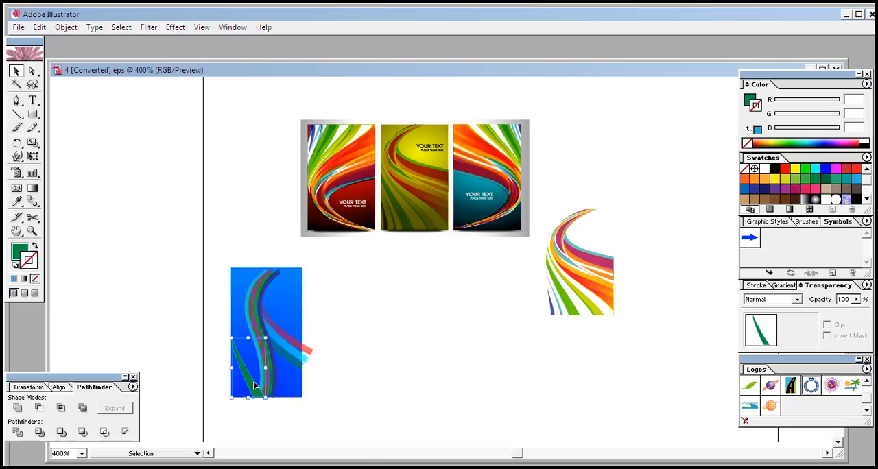
pyautogui.press('Right')
pyautogui.press('Right')
pyautogui.press('Right')
pyautogui.press('Right')
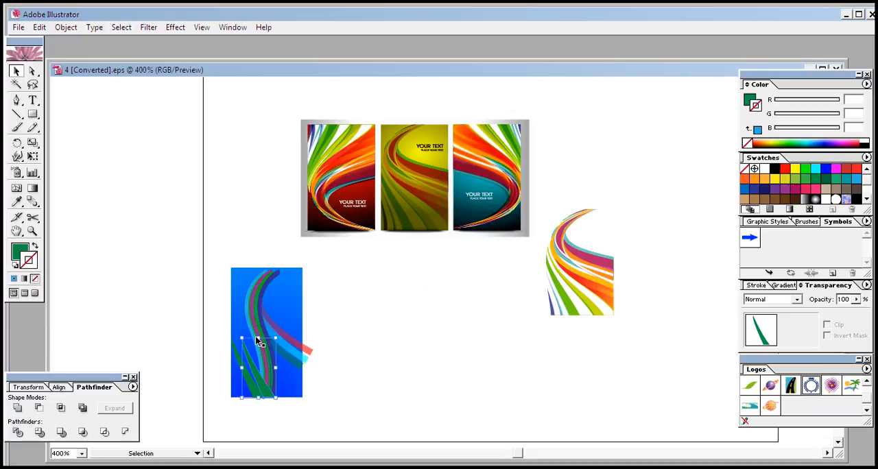
pyautogui.moveTo(257, 337); pyautogui.dragTo(257, 298)
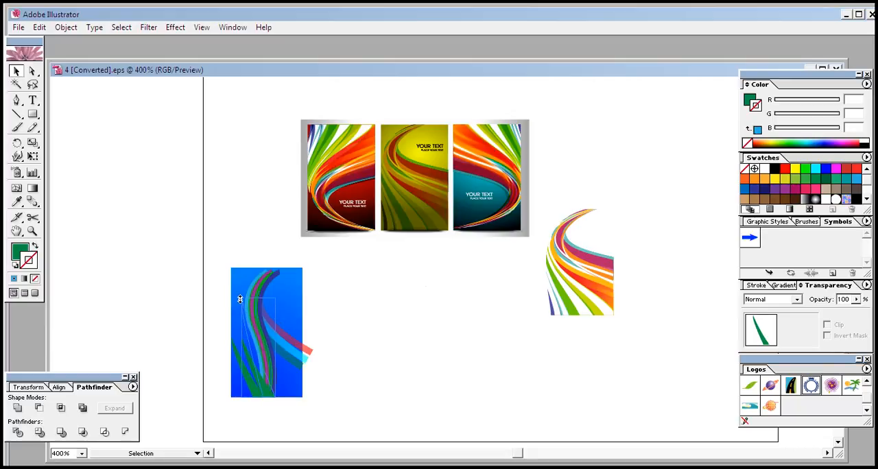
pyautogui.moveTo(242, 347); pyautogui.dragTo(231, 348)
pyautogui.moveTo(229, 349); pyautogui.dragTo(227, 345)
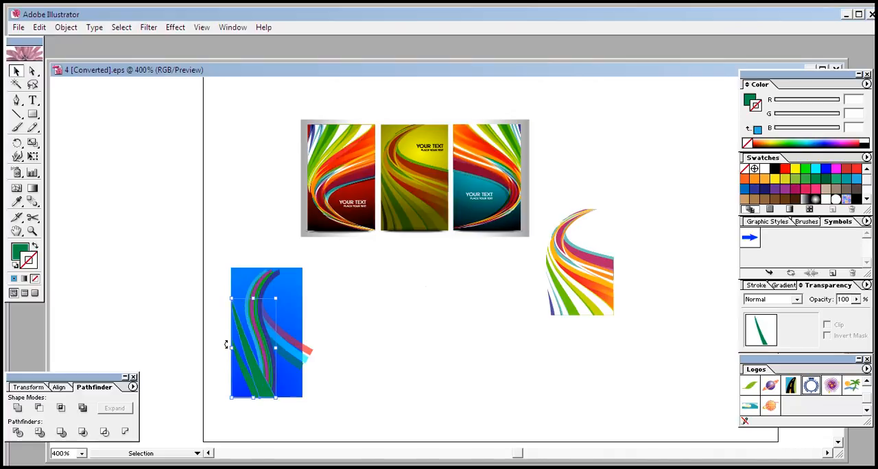
pyautogui.click(216, 328)
# - Try a pink stroke on the taller blade copy
pyautogui.click(263, 386)
pyautogui.click(814, 188)
pyautogui.click(431, 363)
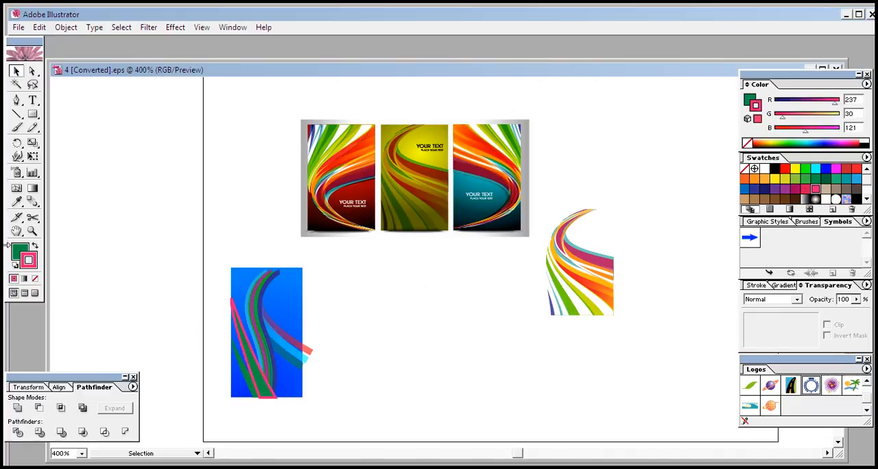
# - Remove the stroke from the taller blade and fill it with yellow, RGB 217, 224, 33
pyautogui.click(262, 386)
pyautogui.click(34, 279)
pyautogui.click(19, 249)
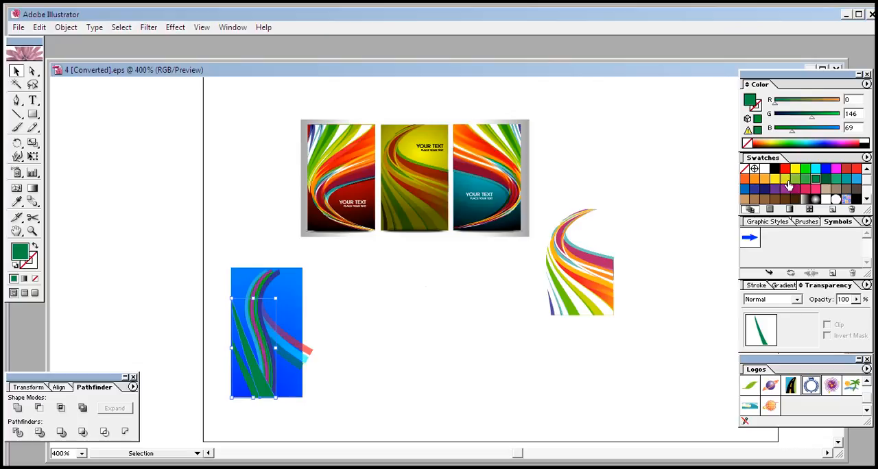
pyautogui.click(785, 180)
pyautogui.click(403, 350)
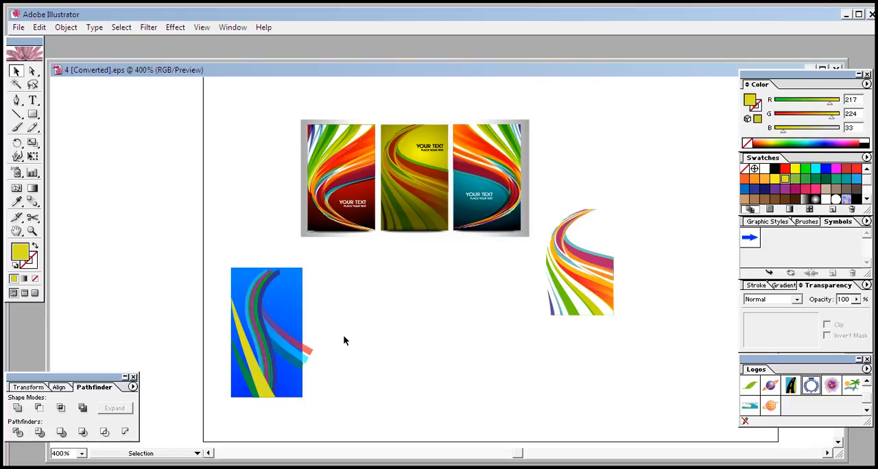
# - Trace a long S-shaped band of the reference swoosh with the Pen tool, from its upper tip to the lower-right corner and back
pyautogui.click(16, 100)
pyautogui.click(583, 207)
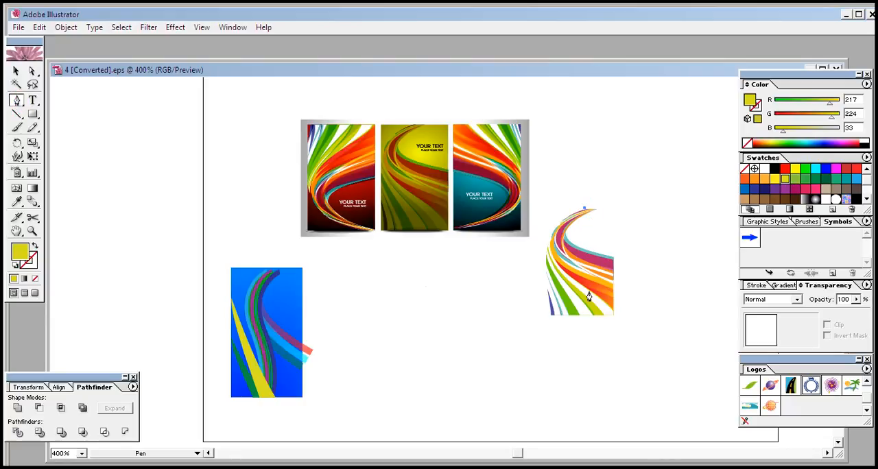
pyautogui.moveTo(571, 277); pyautogui.dragTo(622, 319)
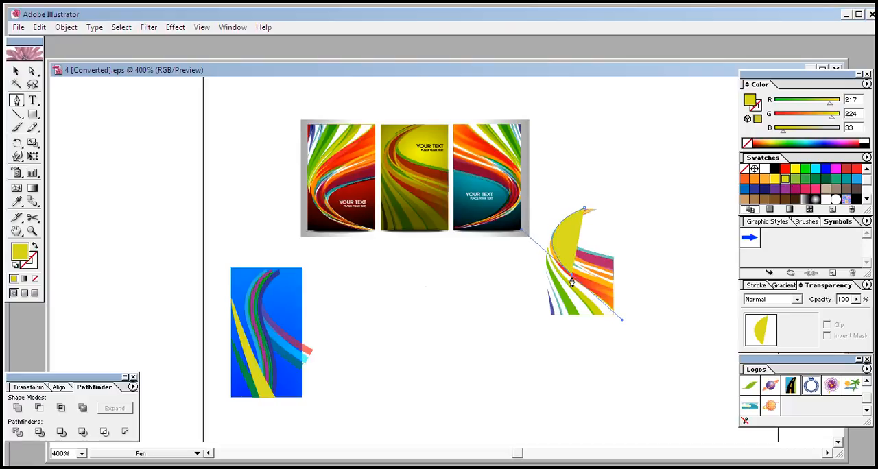
pyautogui.click(569, 272)
pyautogui.moveTo(613, 317); pyautogui.dragTo(614, 333)
pyautogui.click(614, 317)
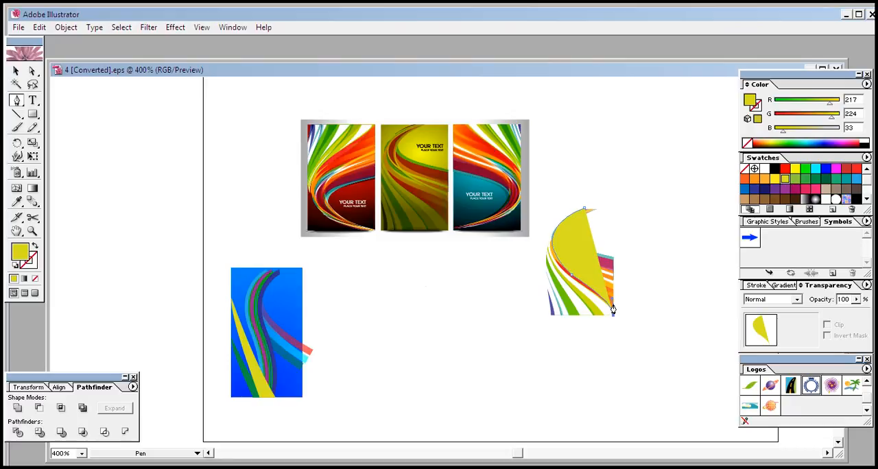
pyautogui.click(613, 309)
pyautogui.moveTo(572, 267); pyautogui.dragTo(528, 246)
pyautogui.click(571, 268)
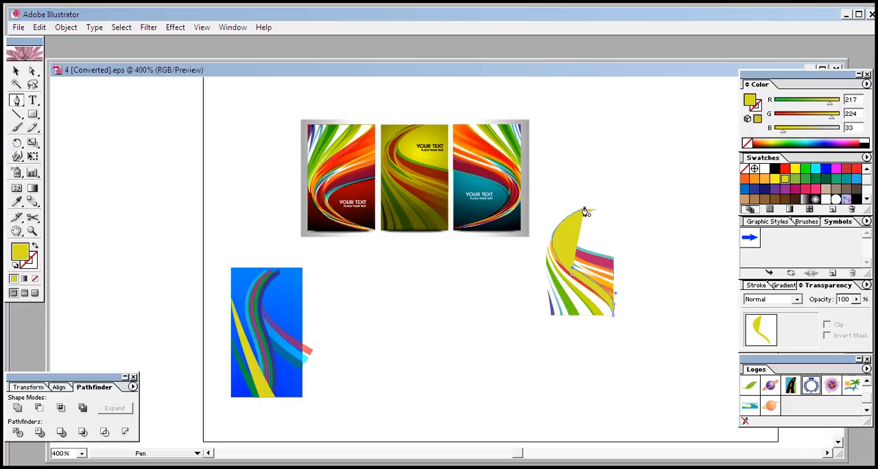
pyautogui.moveTo(585, 213); pyautogui.dragTo(634, 181)
# - Move the traced yellow band onto the blue rectangle and stretch it up to the rectangle's top edge
pyautogui.click(17, 70)
pyautogui.click(428, 362)
pyautogui.moveTo(599, 303)
pyautogui.mouseDown()
pyautogui.moveTo(496, 363)
pyautogui.moveTo(499, 374)
pyautogui.moveTo(485, 354)
pyautogui.moveTo(265, 352)
pyautogui.moveTo(275, 370)
pyautogui.mouseUp()
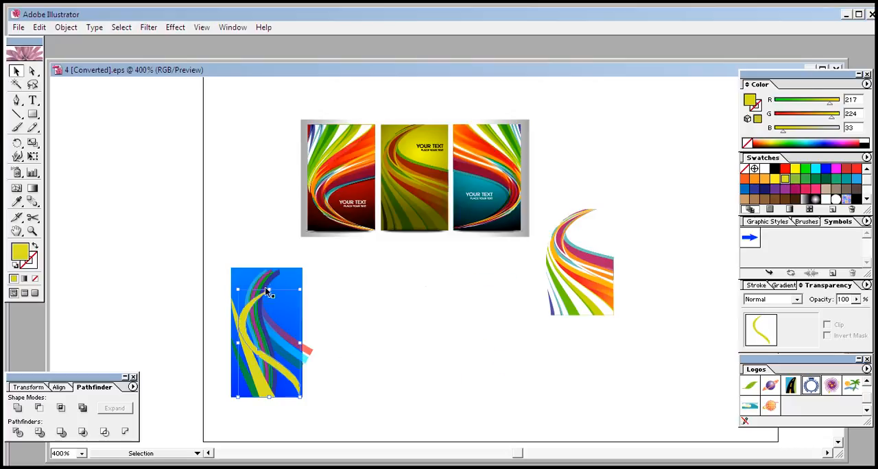
pyautogui.moveTo(271, 291); pyautogui.dragTo(268, 269)
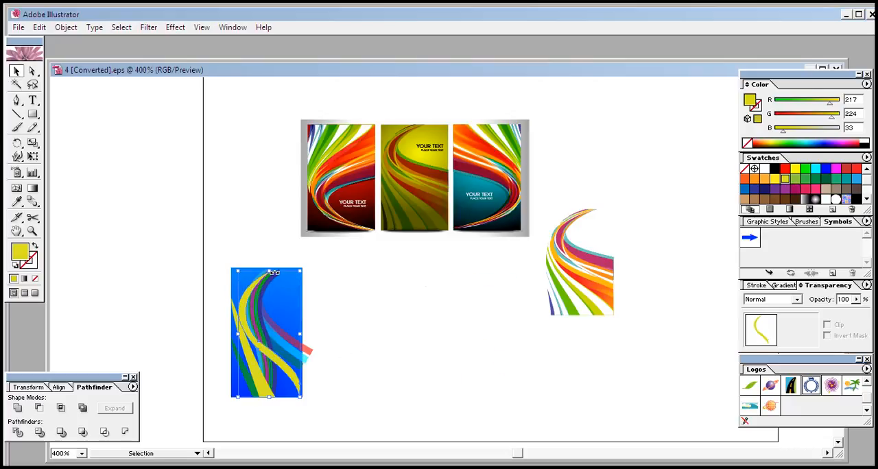
pyautogui.click(269, 271)
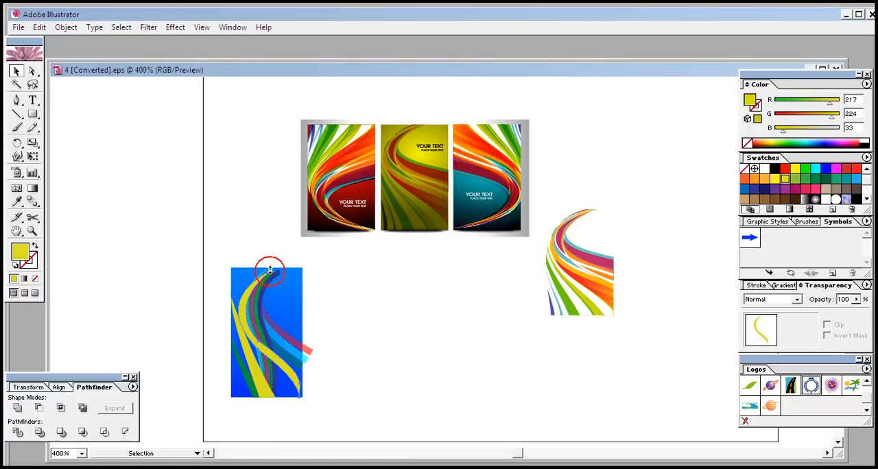
pyautogui.click(380, 307)
# - Shift the yellow band to the rectangle's right edge, move it slightly down, and stretch its tip back to the top edge
pyautogui.click(293, 389)
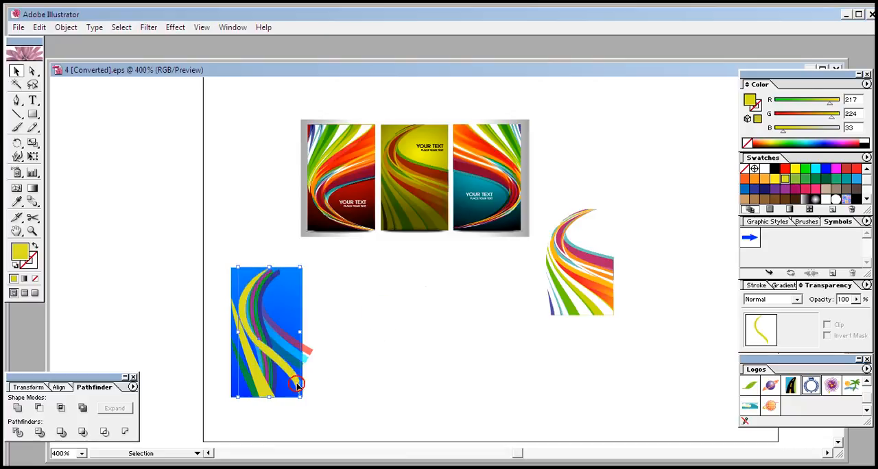
pyautogui.click(354, 394)
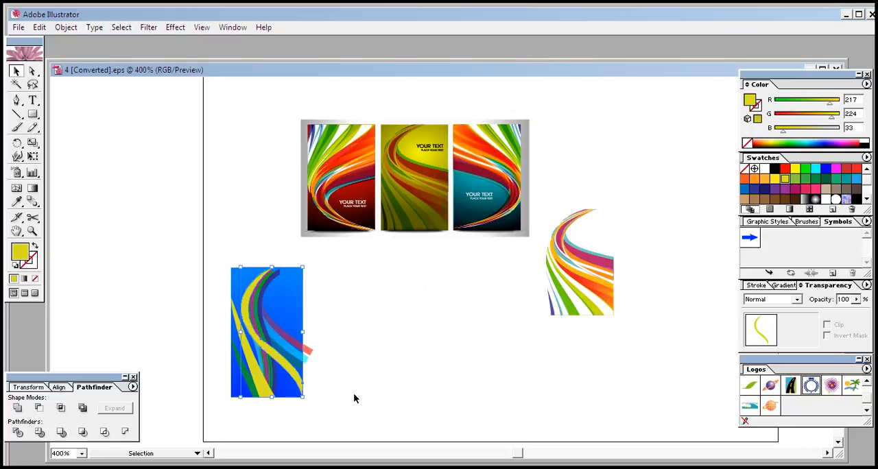
pyautogui.click(297, 383)
pyautogui.click(344, 390)
pyautogui.click(281, 365)
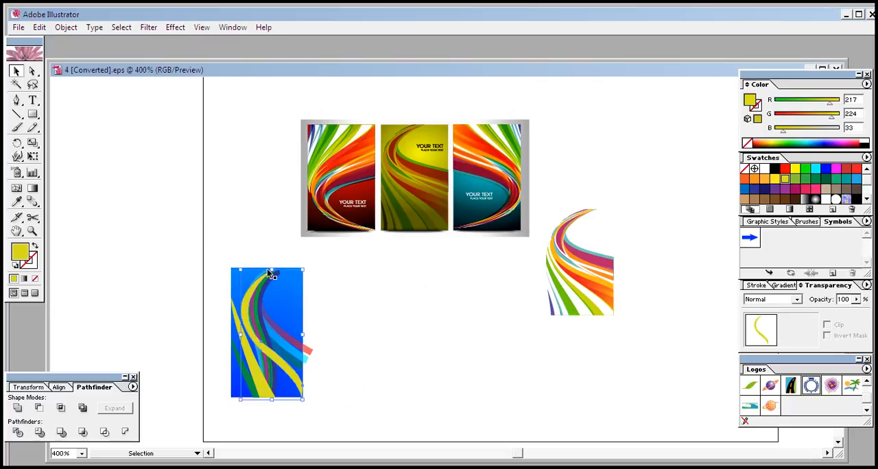
pyautogui.moveTo(272, 269); pyautogui.dragTo(272, 266)
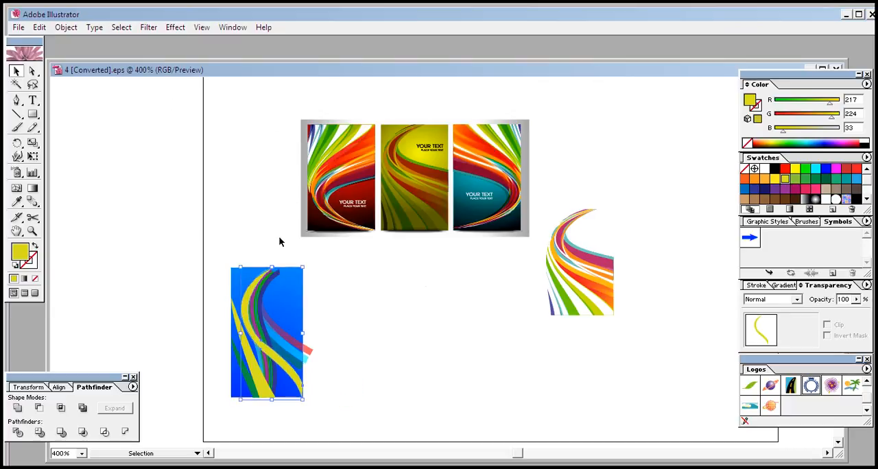
pyautogui.click(279, 242)
pyautogui.click(337, 292)
# - Duplicate the yellow band slightly to the left and fill the copy with pink, RGB 237, 30, 121
pyautogui.click(287, 369)
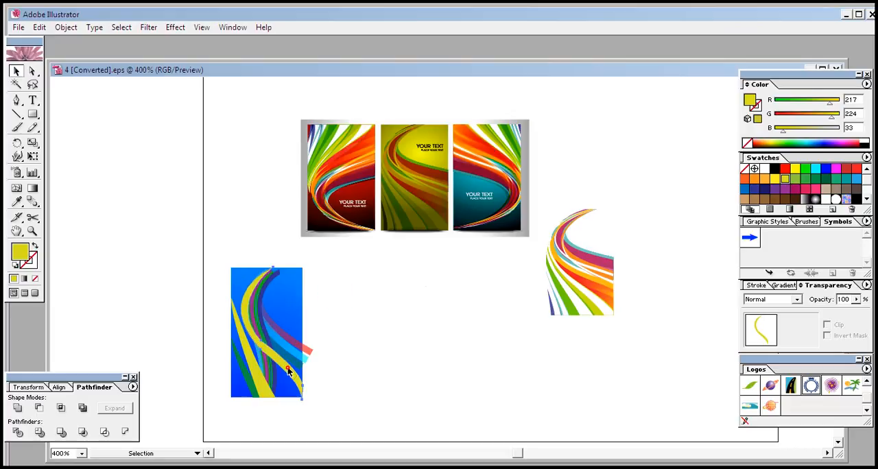
pyautogui.click(289, 369)
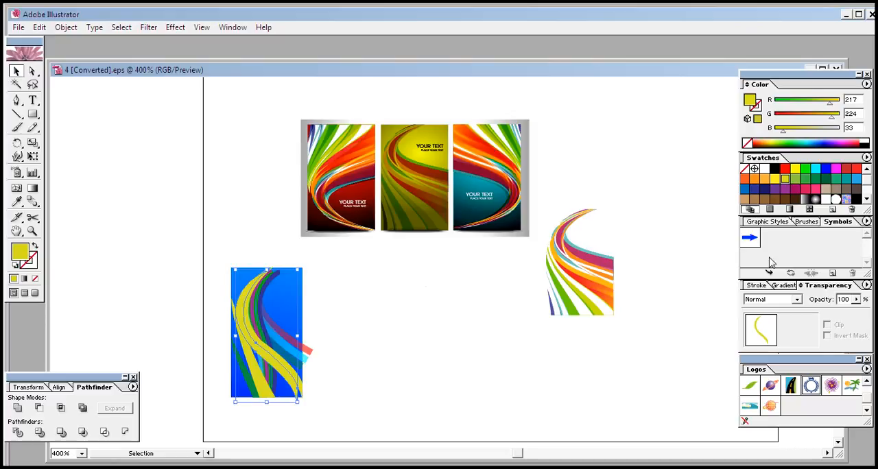
pyautogui.click(815, 189)
pyautogui.click(401, 387)
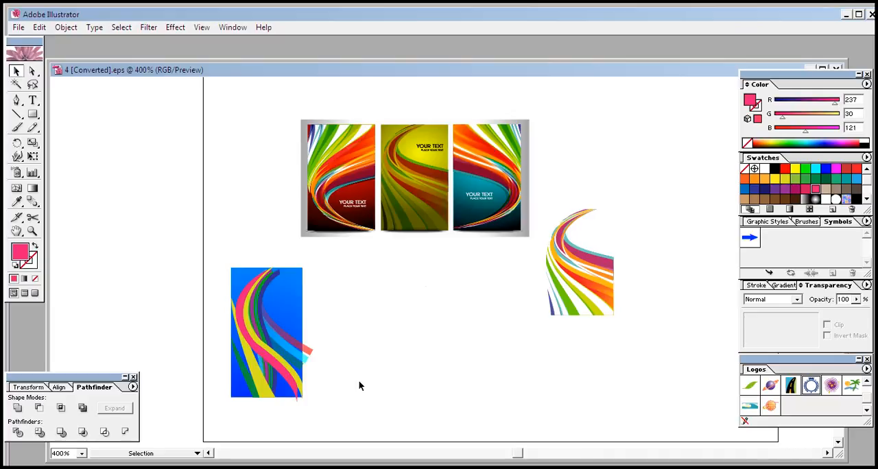
# - Resize the translucent red and cyan swooshes so their lower ends stop at the blue rectangle's right edge
pyautogui.click(308, 353)
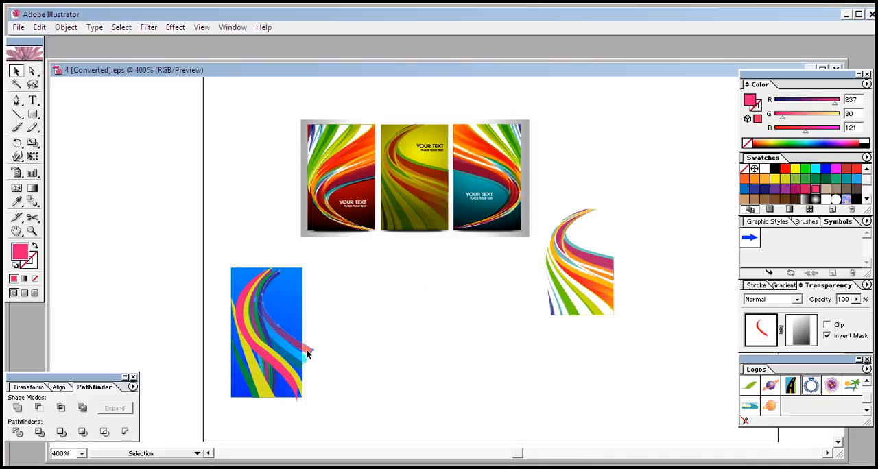
pyautogui.moveTo(314, 355); pyautogui.dragTo(301, 351)
pyautogui.click(339, 371)
pyautogui.click(306, 356)
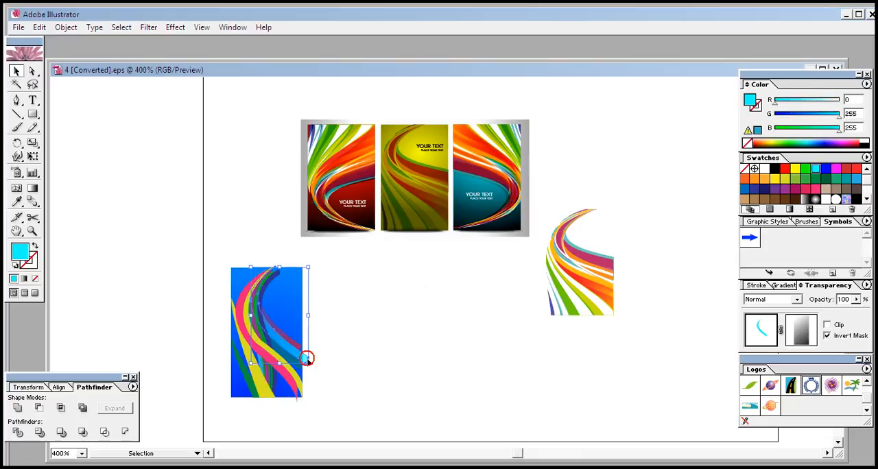
pyautogui.moveTo(307, 363)
pyautogui.mouseDown()
pyautogui.moveTo(304, 357)
pyautogui.moveTo(304, 369)
pyautogui.mouseUp()
pyautogui.click(327, 369)
pyautogui.click(302, 368)
pyautogui.click(345, 378)
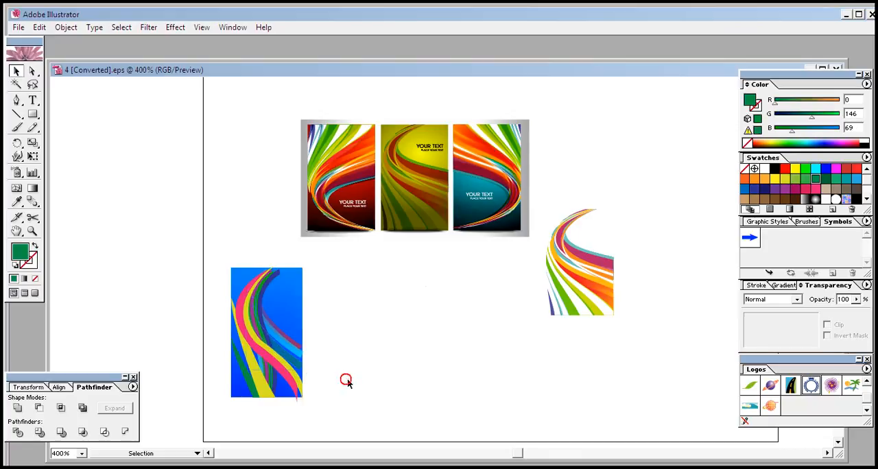
# - Move the whole blue banner to the right, and place the reference swoosh over the middle reference banner
pyautogui.moveTo(336, 257); pyautogui.dragTo(226, 413)
pyautogui.click(377, 350)
pyautogui.moveTo(343, 262); pyautogui.dragTo(246, 419)
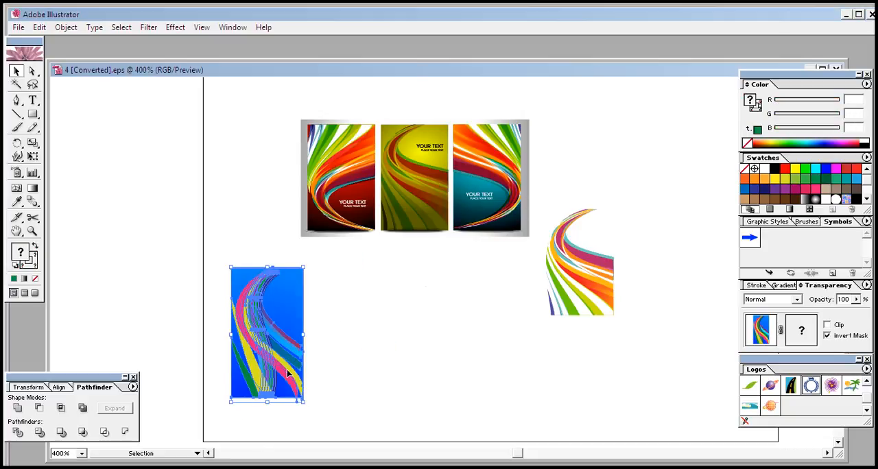
pyautogui.moveTo(286, 367); pyautogui.dragTo(358, 380)
pyautogui.click(495, 362)
pyautogui.moveTo(602, 283); pyautogui.dragTo(421, 204)
pyautogui.click(498, 305)
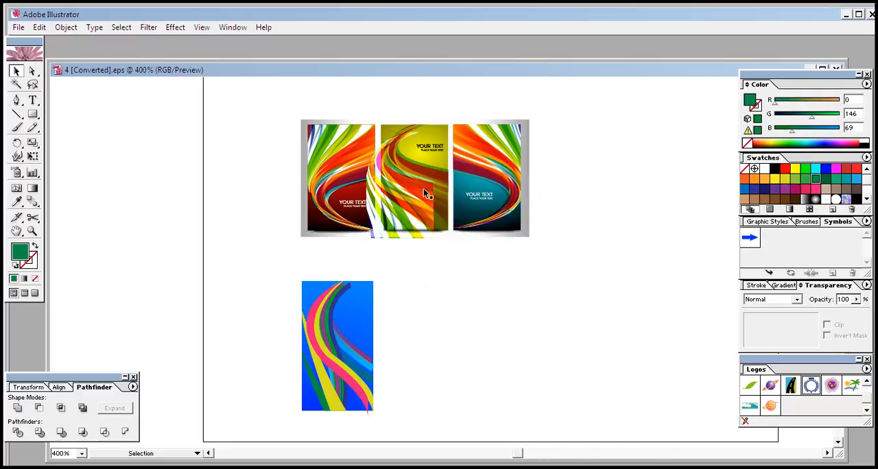